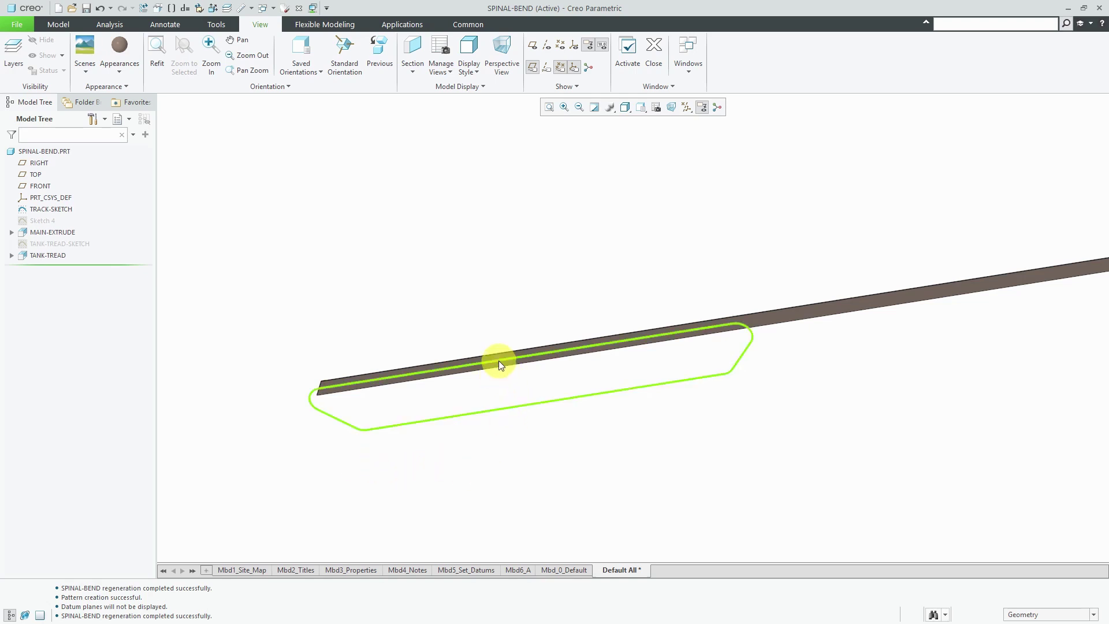
Start a pattern of the TANK-TREAD hexagon feature and bring up its pattern type choices
{"action": "middle_click_drag", "start_coordinate": [564, 310], "coordinate": [609, 363]}
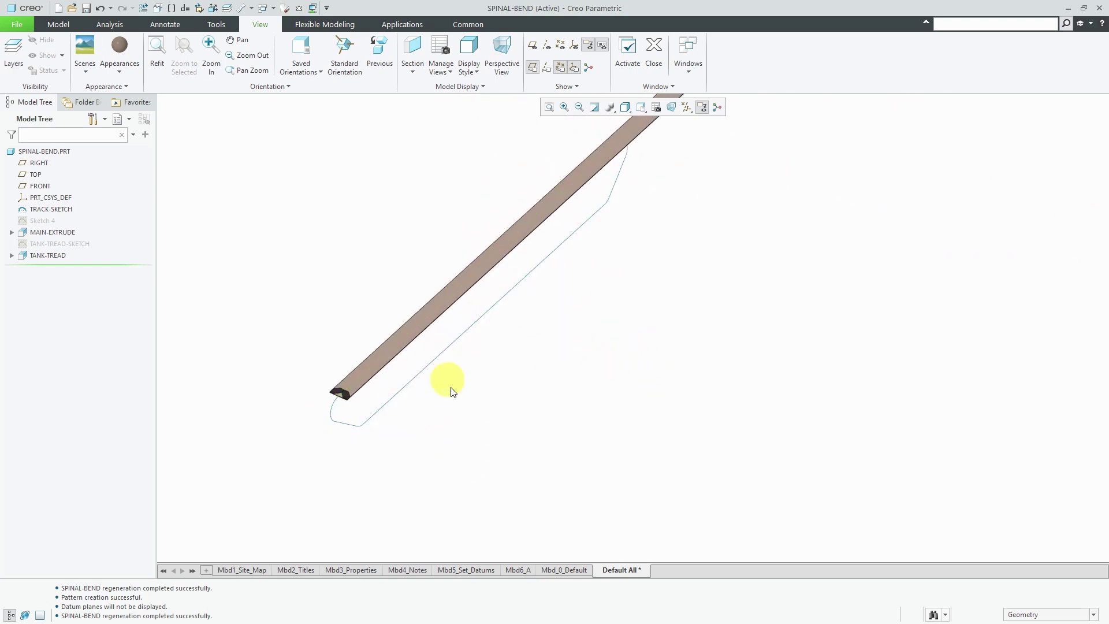
{"action": "scroll", "coordinate": [514, 511], "scroll_direction": "down", "scroll_amount": 3}
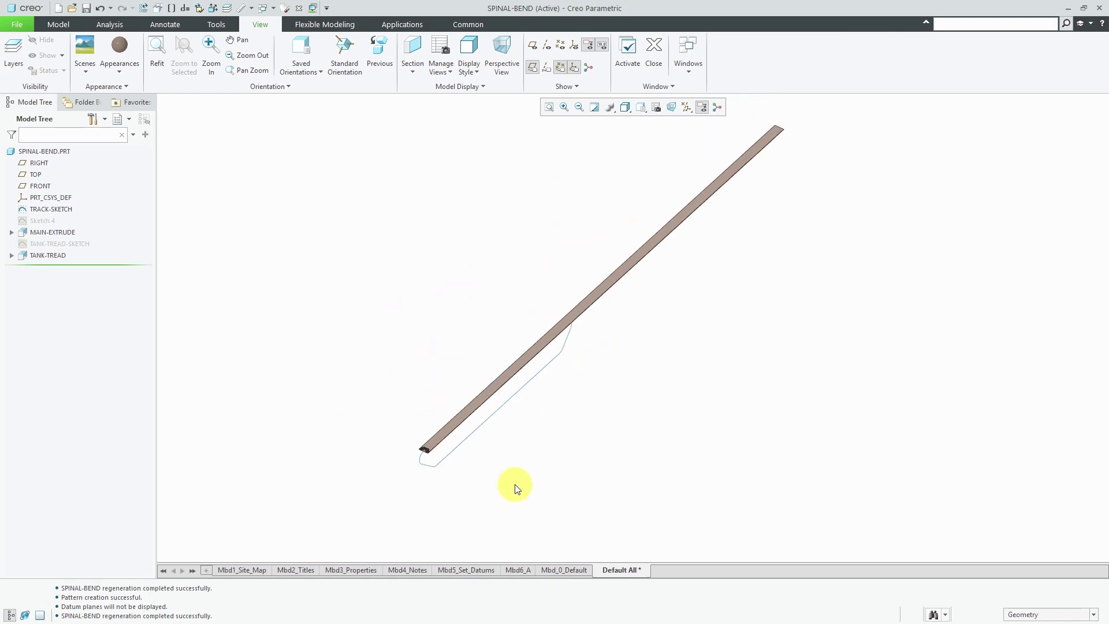
{"action": "scroll", "coordinate": [407, 465], "scroll_direction": "up", "scroll_amount": 3}
{"action": "scroll", "coordinate": [482, 441], "scroll_direction": "up", "scroll_amount": 3}
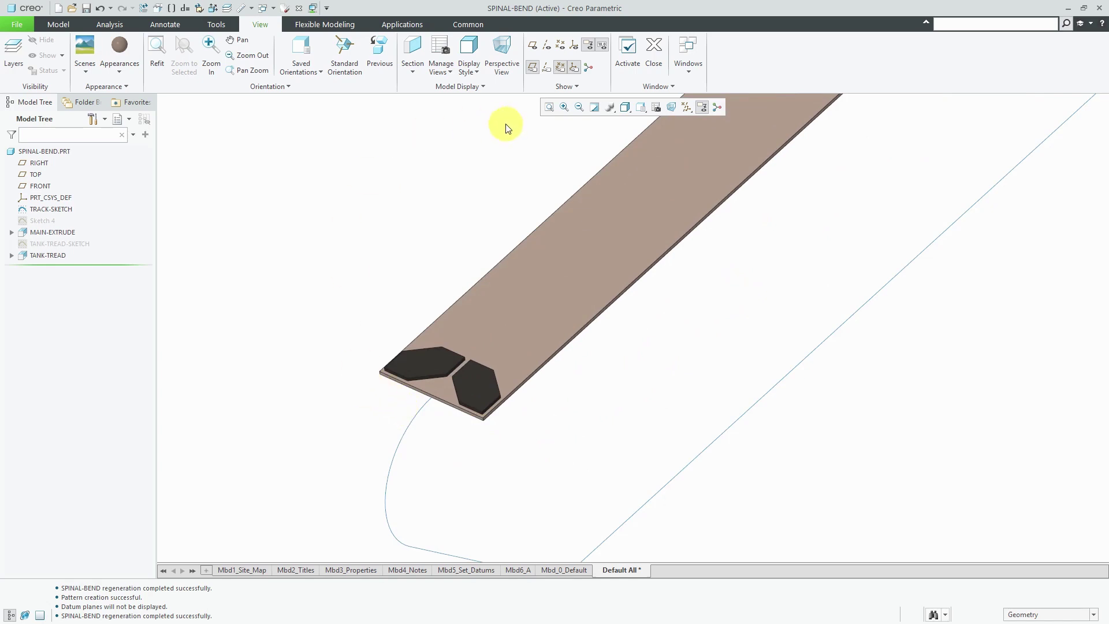
{"action": "left_click", "coordinate": [53, 256]}
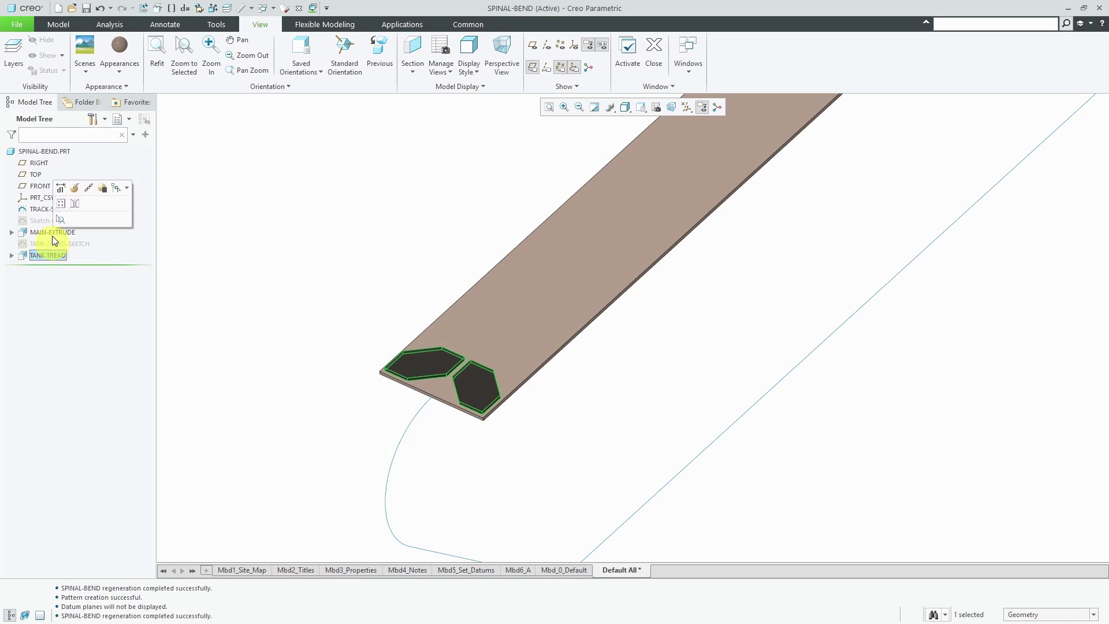
{"action": "left_click", "coordinate": [62, 204]}
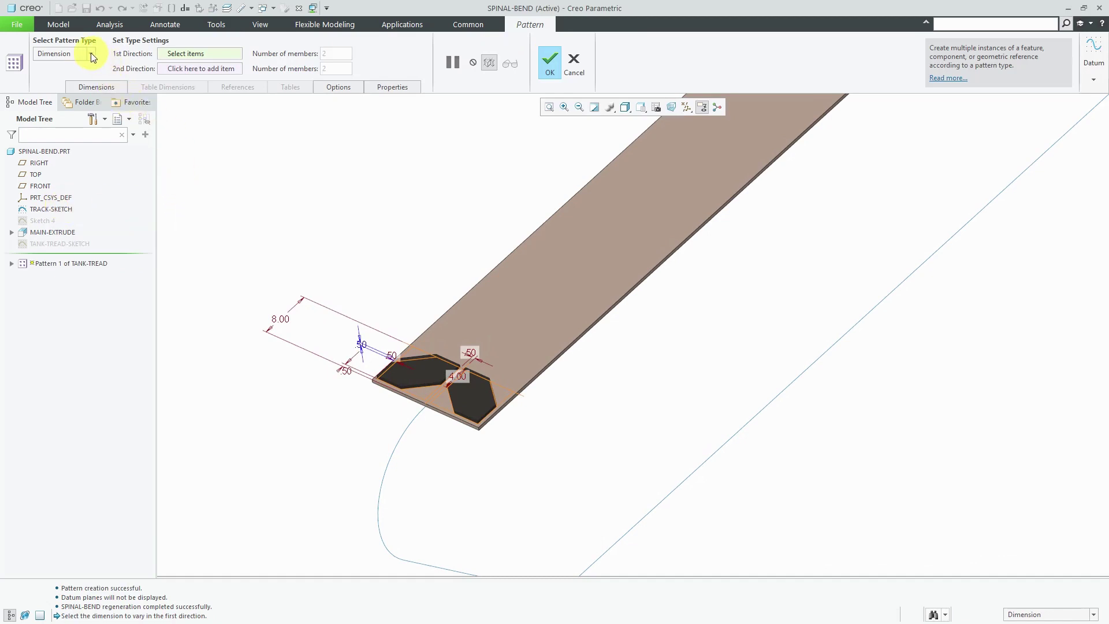
{"action": "left_click", "coordinate": [91, 54]}
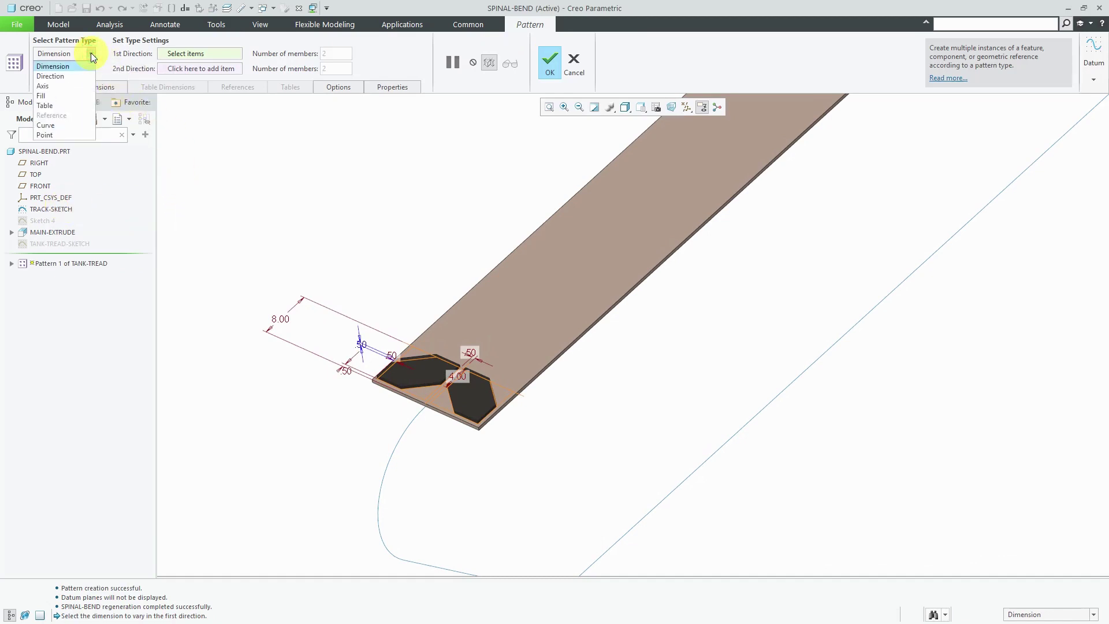
Make it a Direction pattern along the slab's front face, with the direction reversed
{"action": "left_click", "coordinate": [74, 77]}
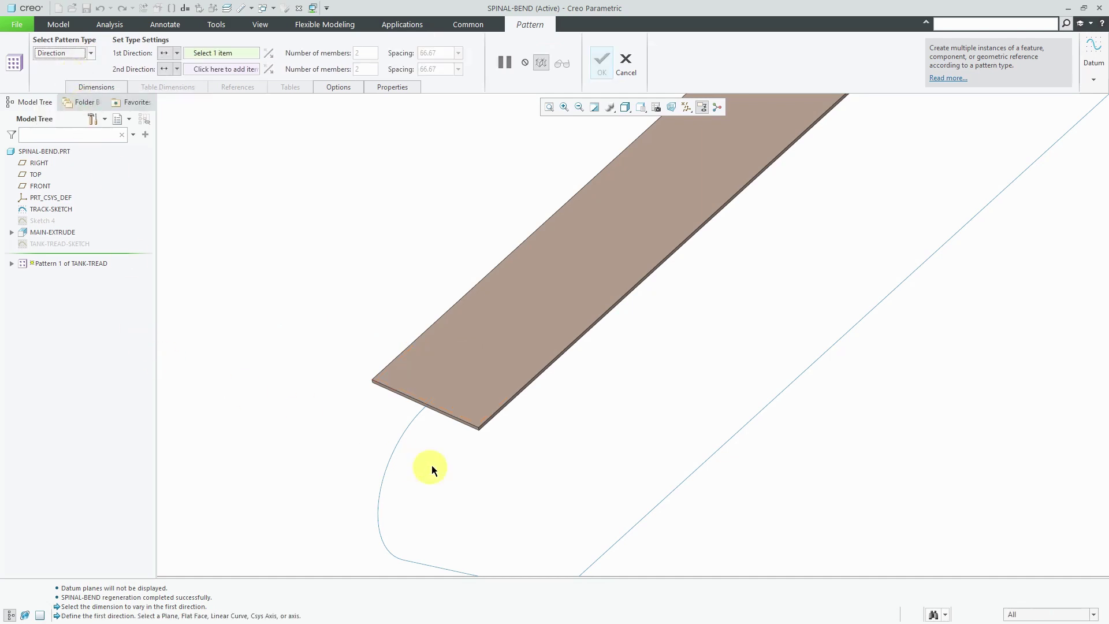
{"action": "scroll", "coordinate": [439, 420], "scroll_direction": "up", "scroll_amount": 8}
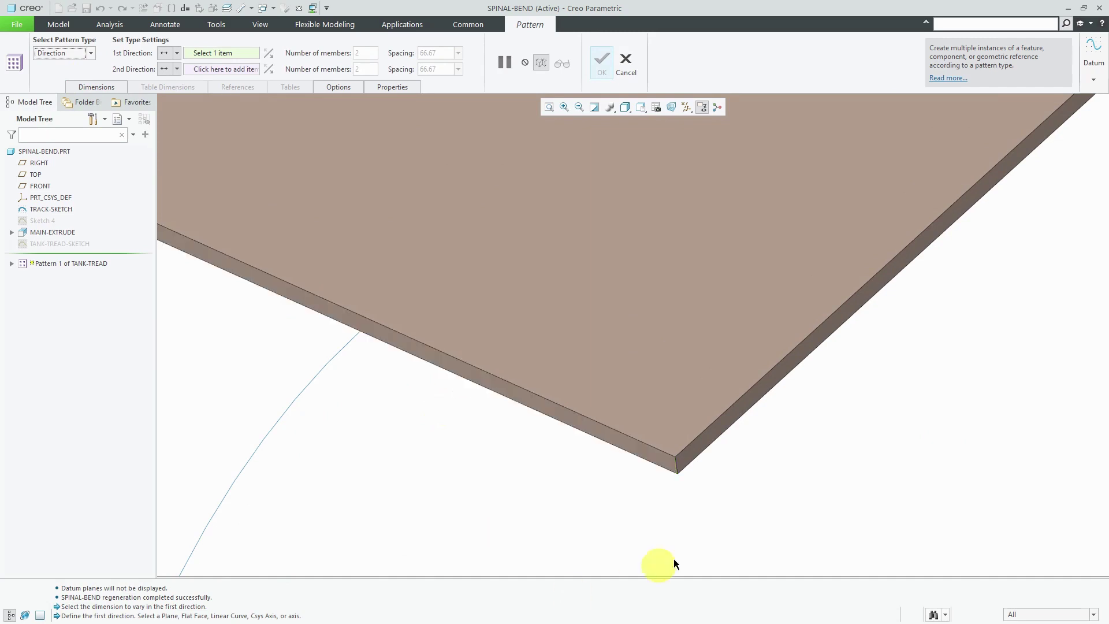
{"action": "left_click", "coordinate": [603, 434]}
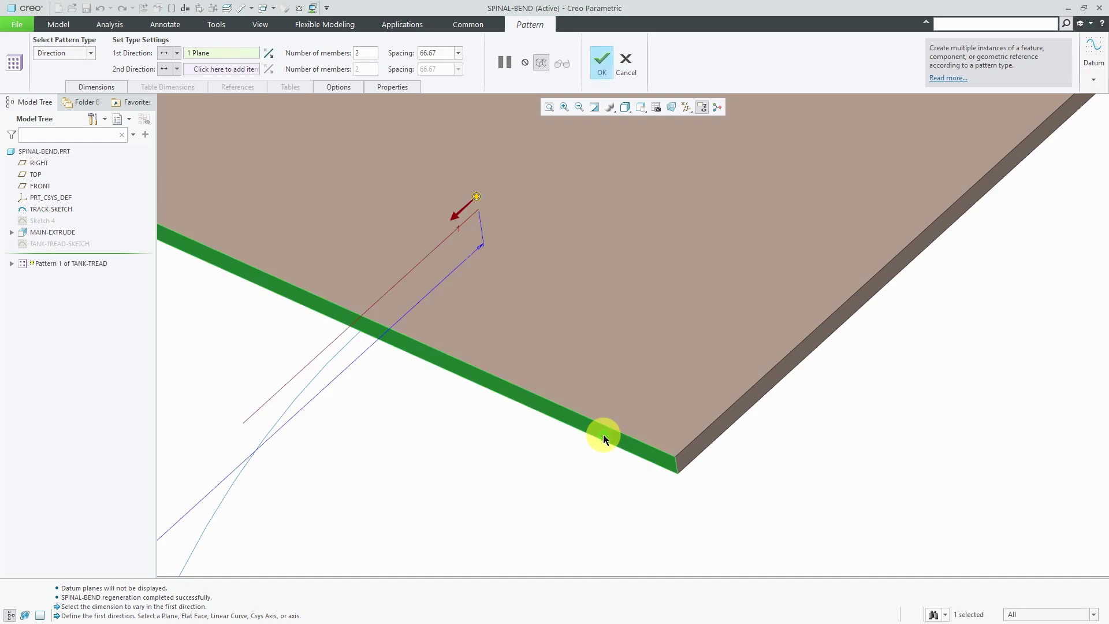
{"action": "scroll", "coordinate": [603, 435], "scroll_direction": "down", "scroll_amount": 3}
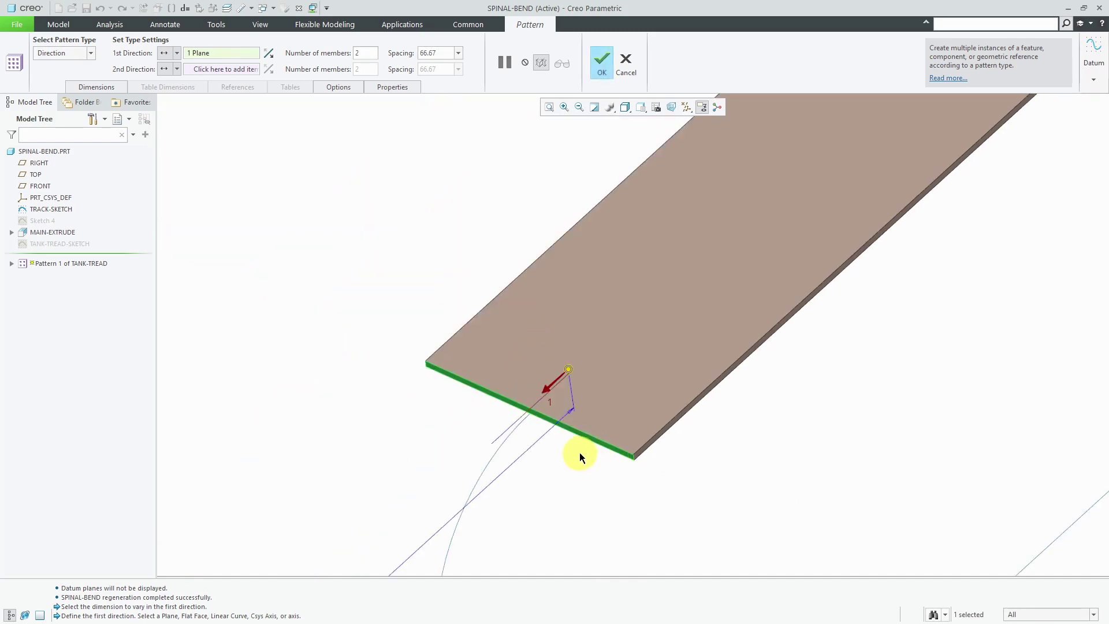
{"action": "left_click", "coordinate": [269, 53]}
{"action": "scroll", "coordinate": [515, 497], "scroll_direction": "down", "scroll_amount": 3}
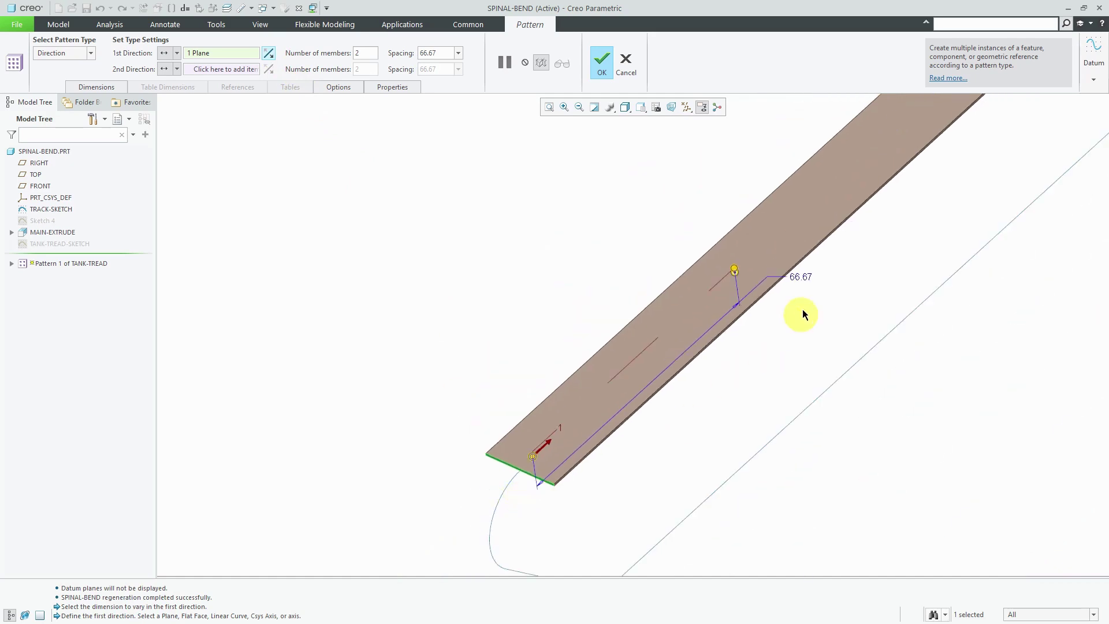
Set the spacing to 9 and the number of members to 100 to preview the treads
{"action": "left_click", "coordinate": [806, 282]}
{"action": "type", "text": "9"}
{"action": "key", "text": "Return"}
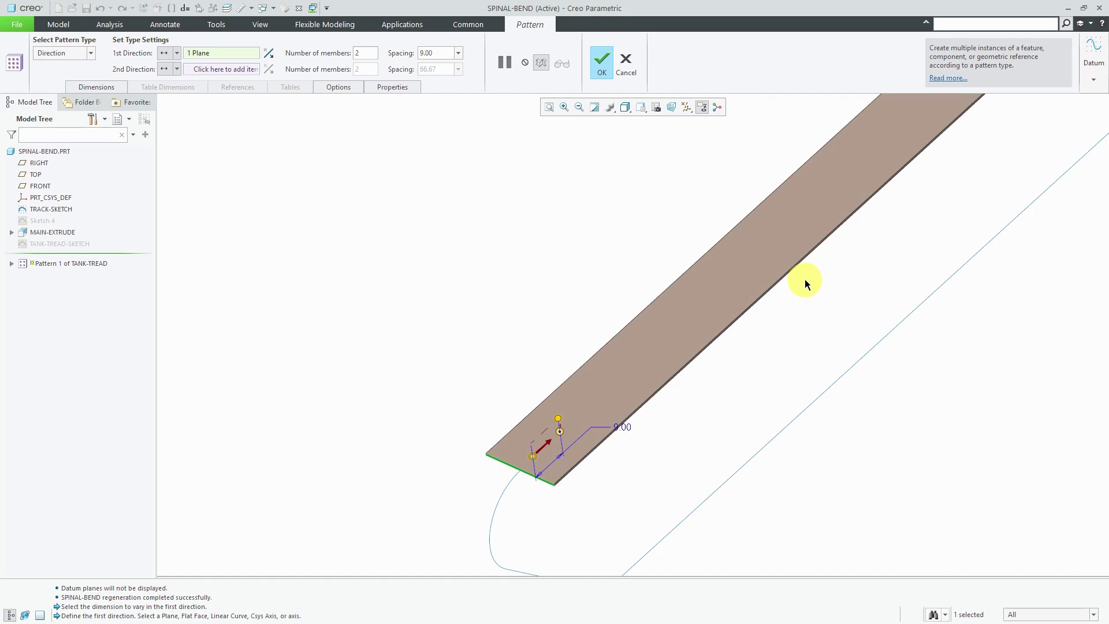
{"action": "double_click", "coordinate": [362, 54]}
{"action": "type", "text": "100"}
{"action": "key", "text": "Return"}
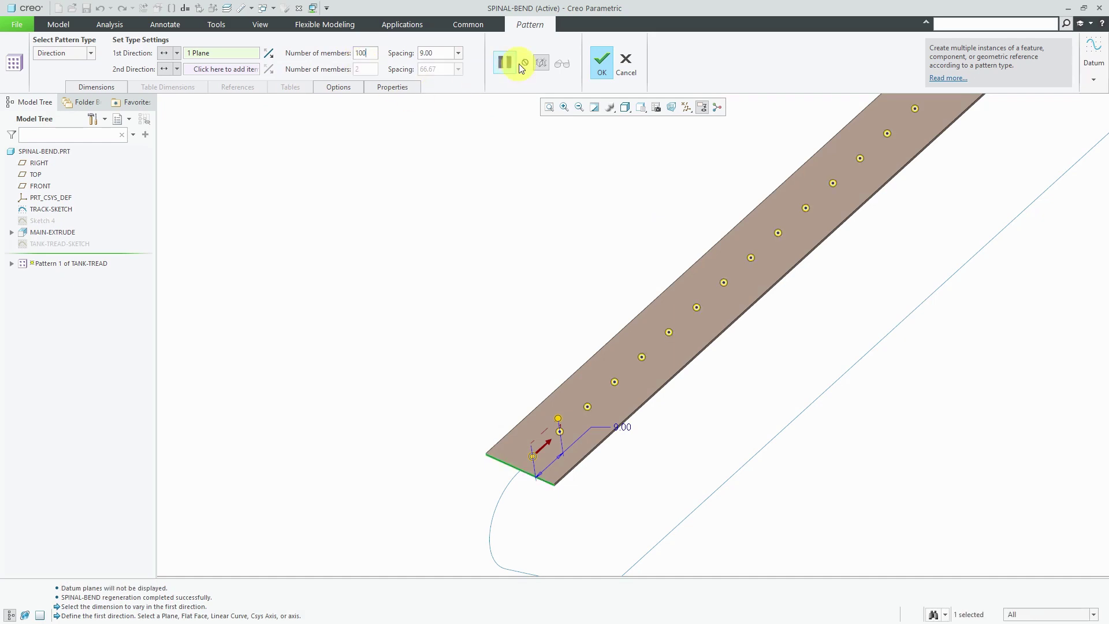
Complete Pattern 1 and review the 100 hexagon treads running along the strip
{"action": "left_click", "coordinate": [602, 64]}
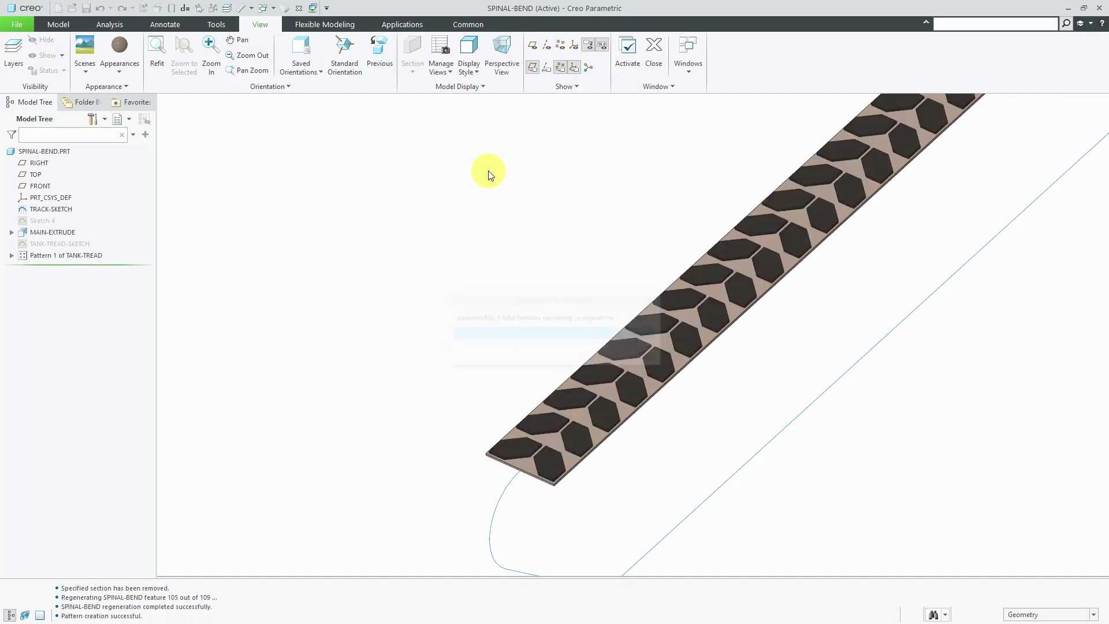
{"action": "left_click", "coordinate": [462, 278]}
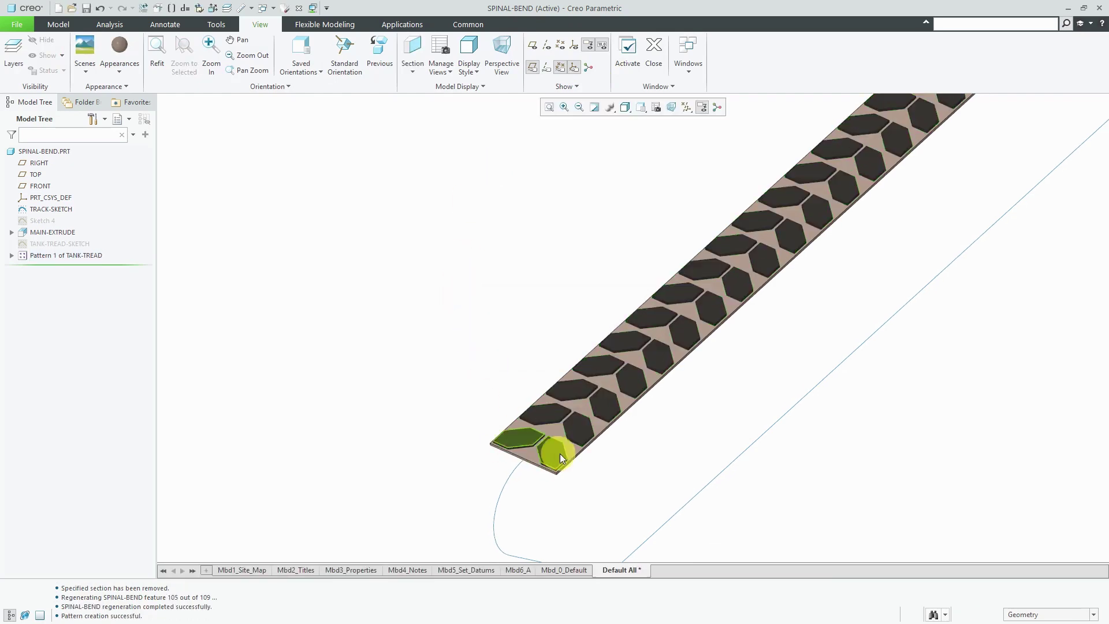
{"action": "scroll", "coordinate": [561, 452], "scroll_direction": "down", "scroll_amount": 2}
{"action": "scroll", "coordinate": [569, 451], "scroll_direction": "down", "scroll_amount": 3}
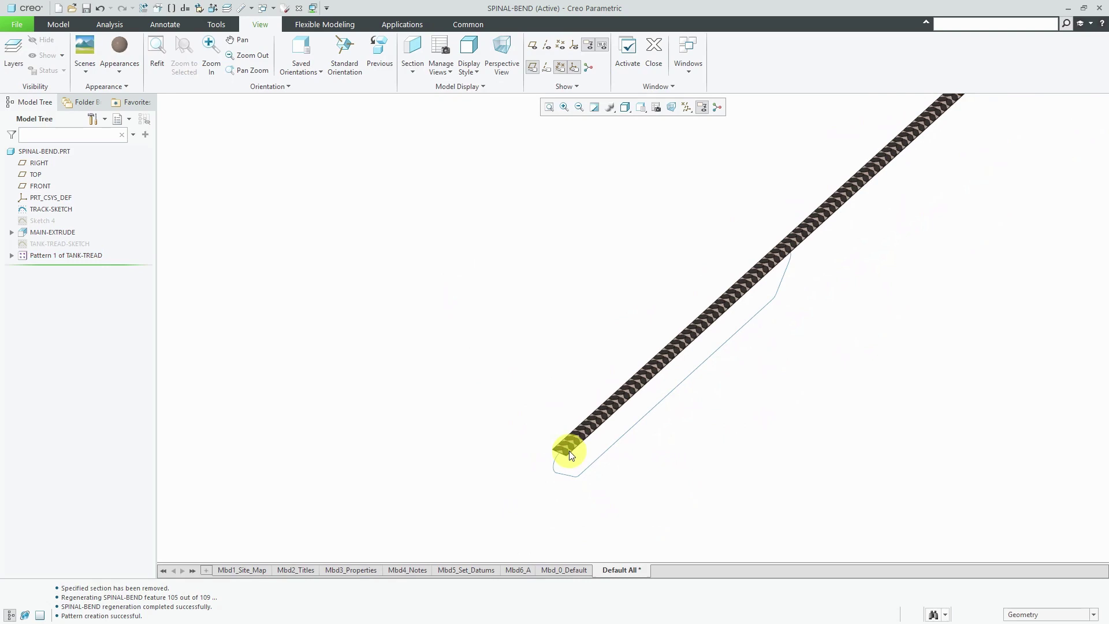
{"action": "mouse_move", "coordinate": [636, 439]}
{"action": "middle_mouse_down"}
{"action": "mouse_move", "coordinate": [614, 401]}
{"action": "mouse_move", "coordinate": [664, 433]}
{"action": "mouse_move", "coordinate": [639, 421]}
{"action": "middle_mouse_up"}
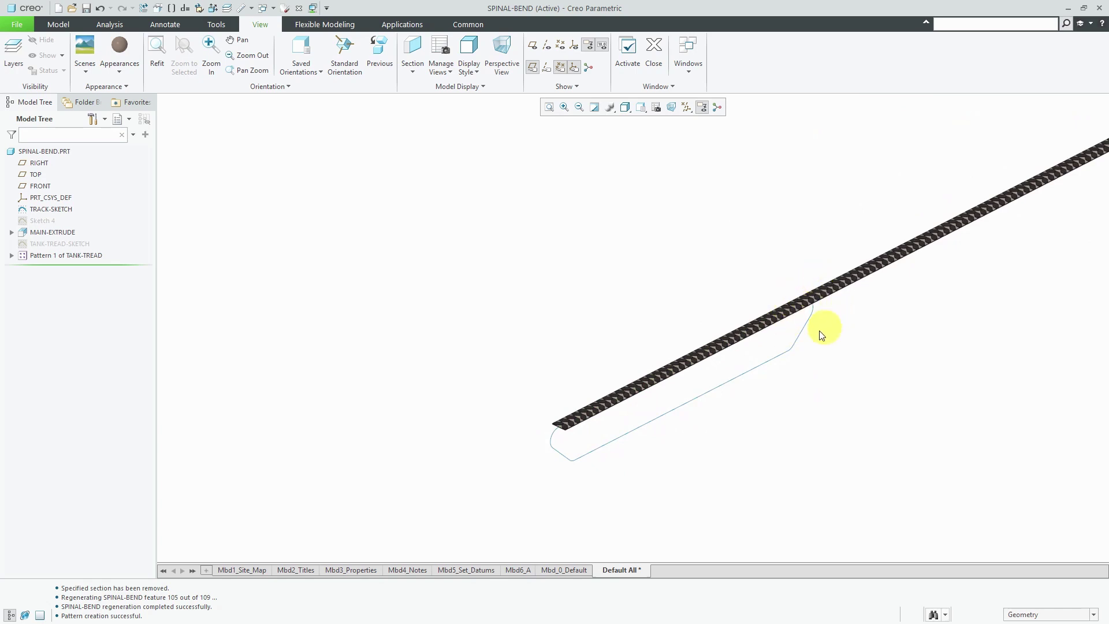
{"action": "scroll", "coordinate": [814, 336], "scroll_direction": "up", "scroll_amount": 2}
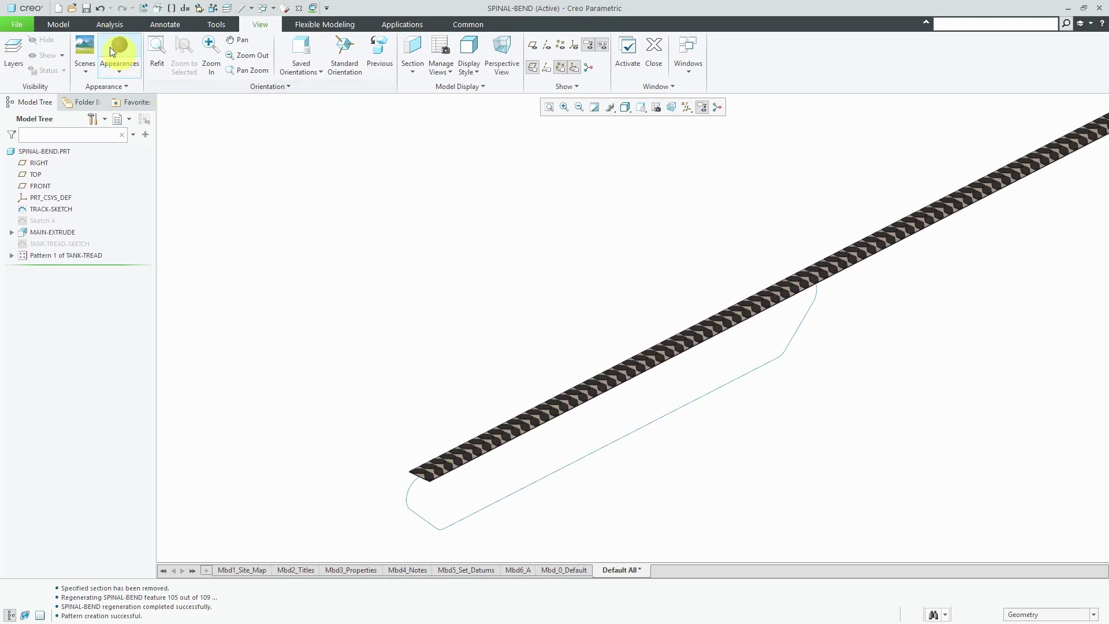
Start a Spinal Bend using the closed loop curve as its spine
{"action": "left_click", "coordinate": [62, 24]}
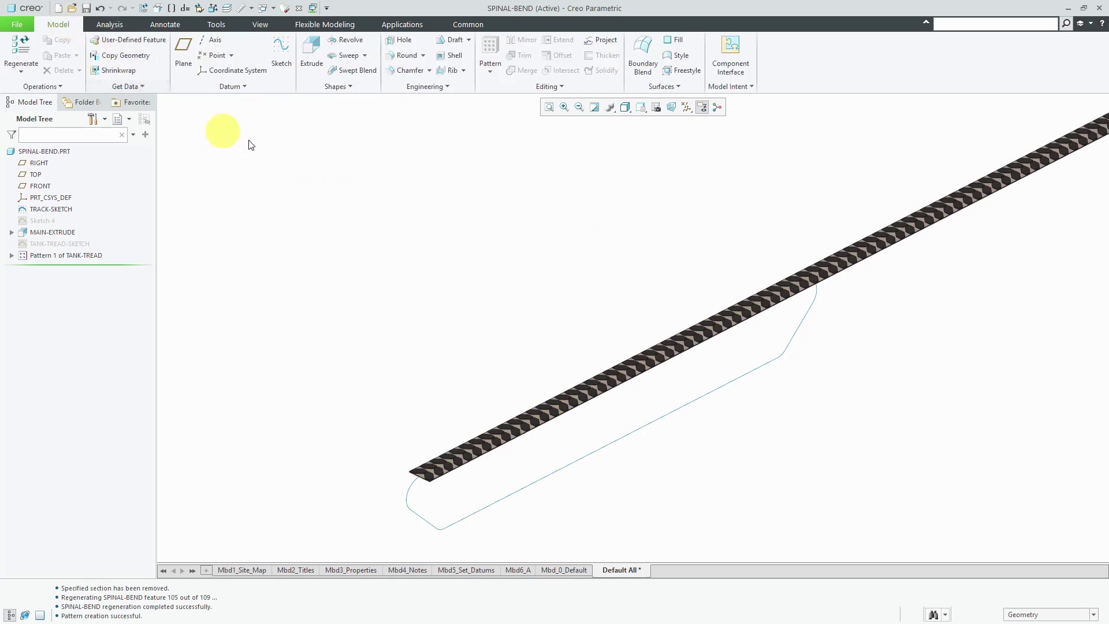
{"action": "left_click", "coordinate": [434, 90]}
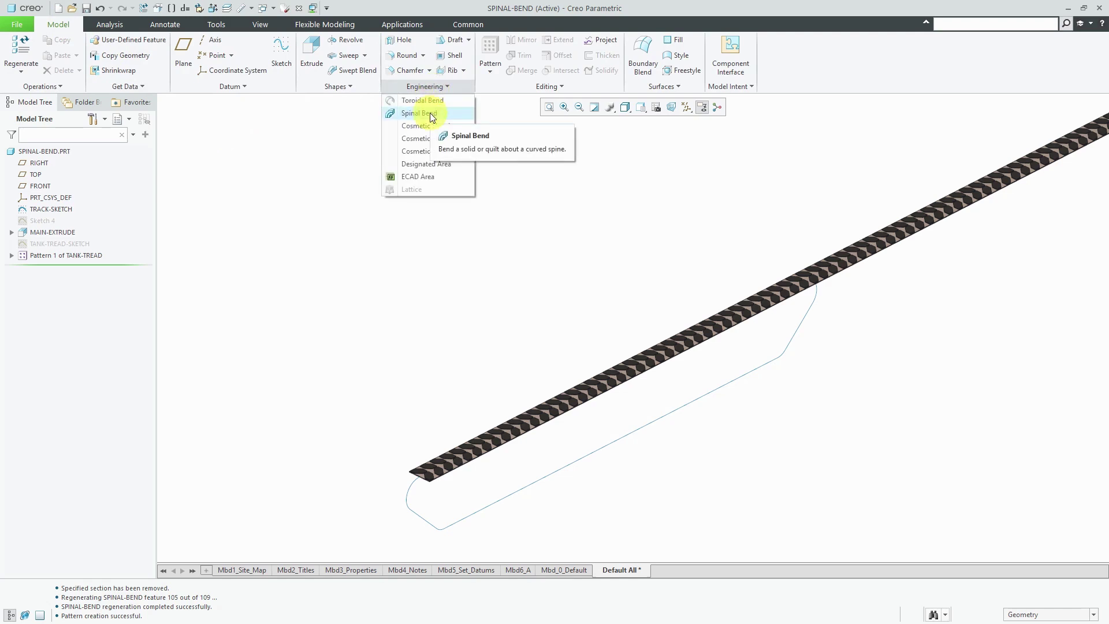
{"action": "left_click", "coordinate": [430, 114]}
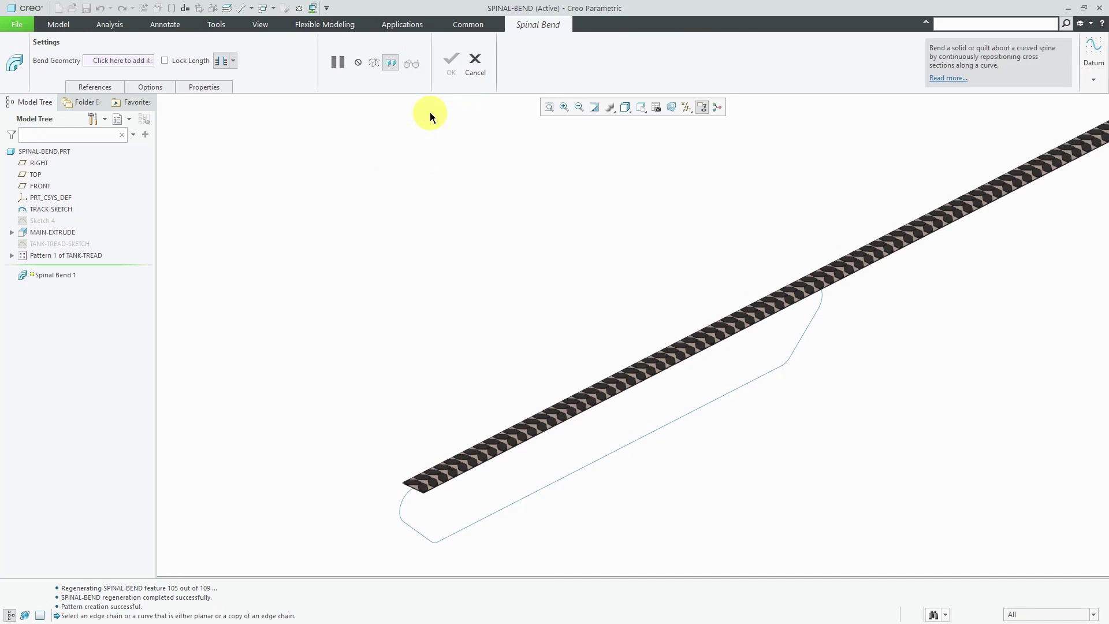
{"action": "left_click", "coordinate": [102, 86]}
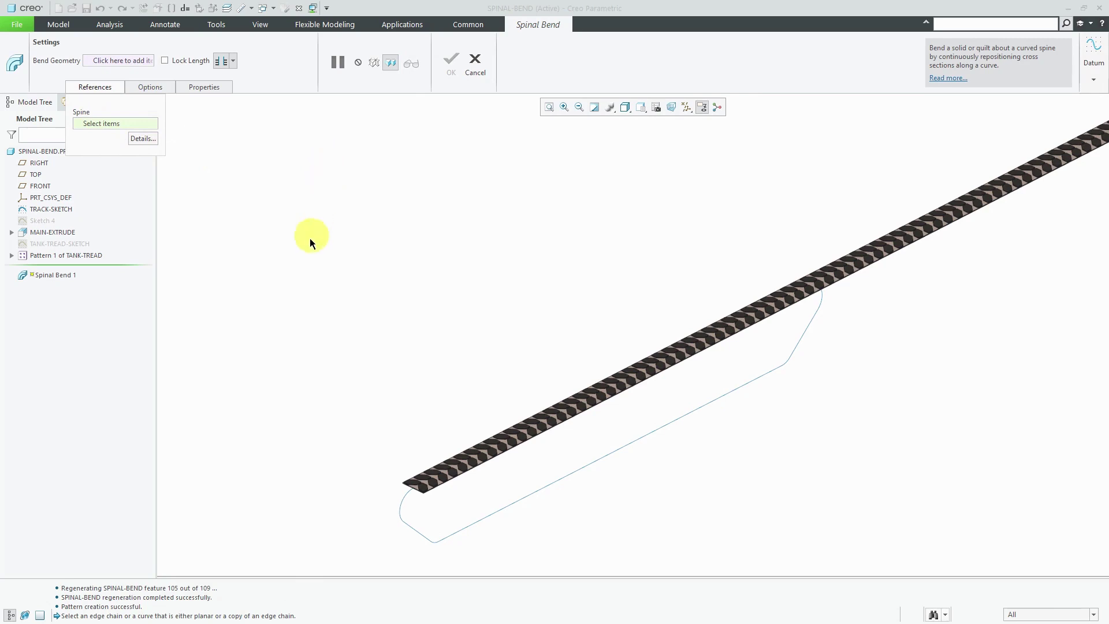
{"action": "left_click", "coordinate": [465, 527]}
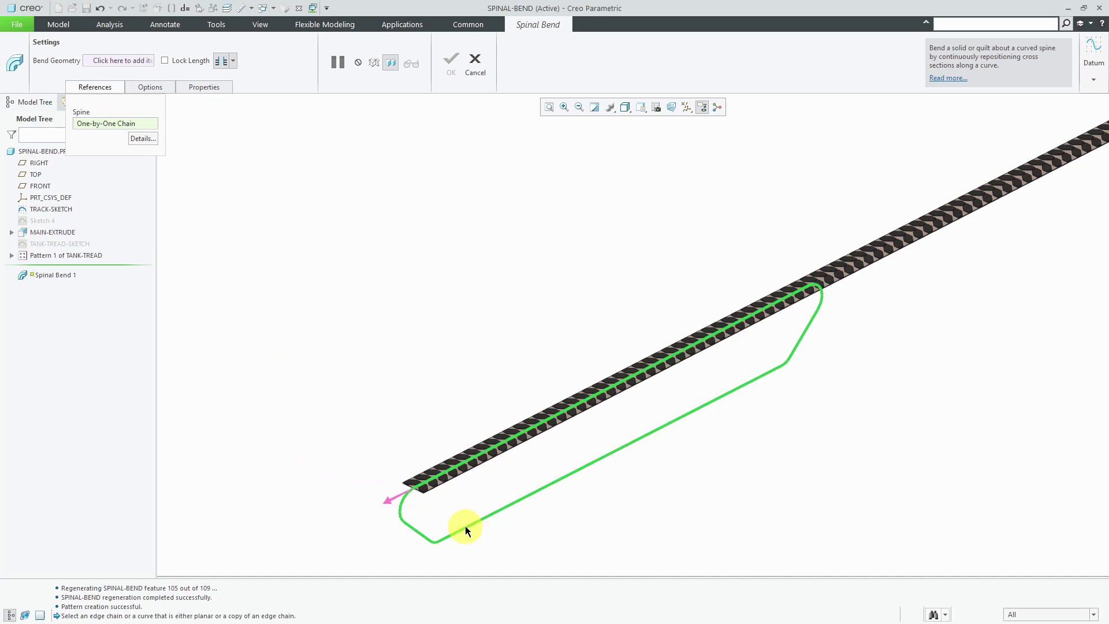
Pick the tread slab as bend geometry and apply, dismissing the regeneration failure of Spinal Bend 1
{"action": "right_click", "coordinate": [429, 317]}
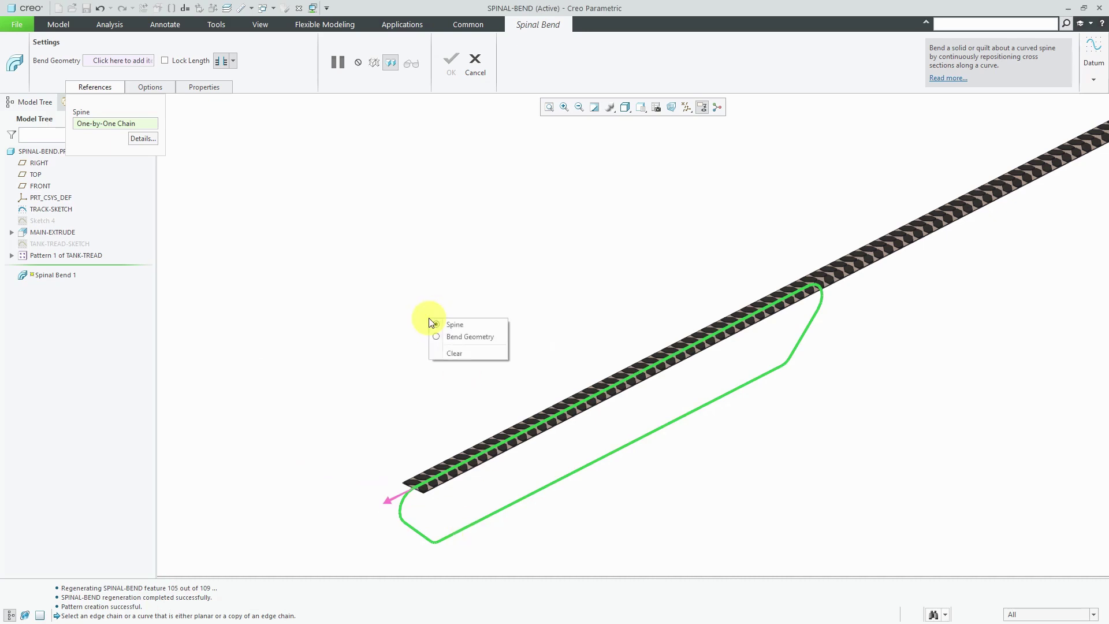
{"action": "left_click", "coordinate": [467, 339]}
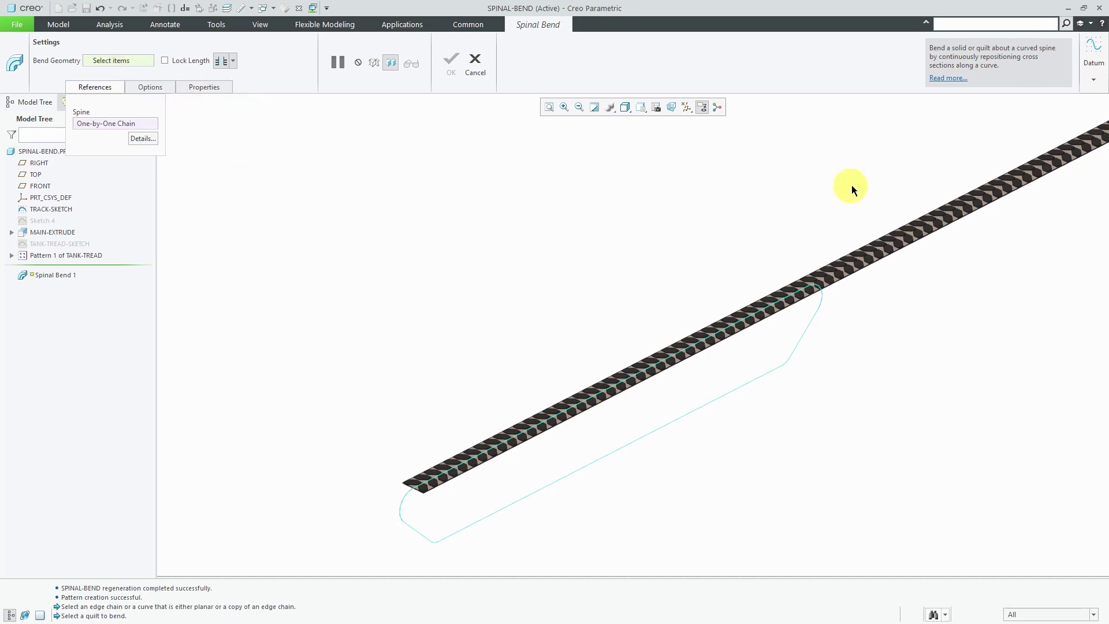
{"action": "left_click", "coordinate": [858, 255]}
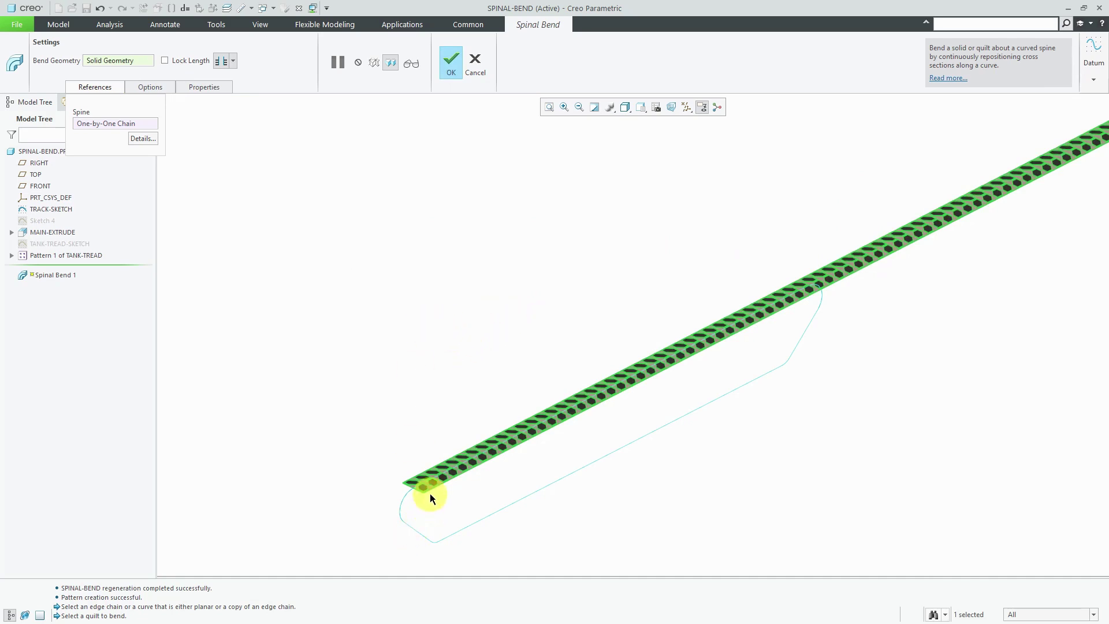
{"action": "scroll", "coordinate": [430, 493], "scroll_direction": "down", "scroll_amount": 5}
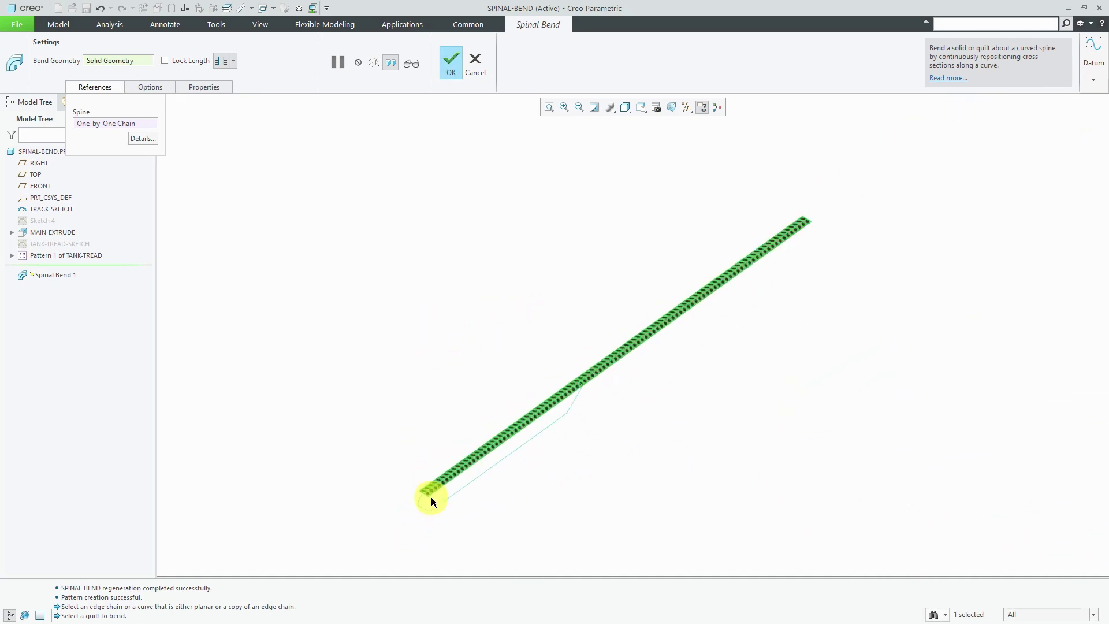
{"action": "scroll", "coordinate": [431, 497], "scroll_direction": "up", "scroll_amount": 3}
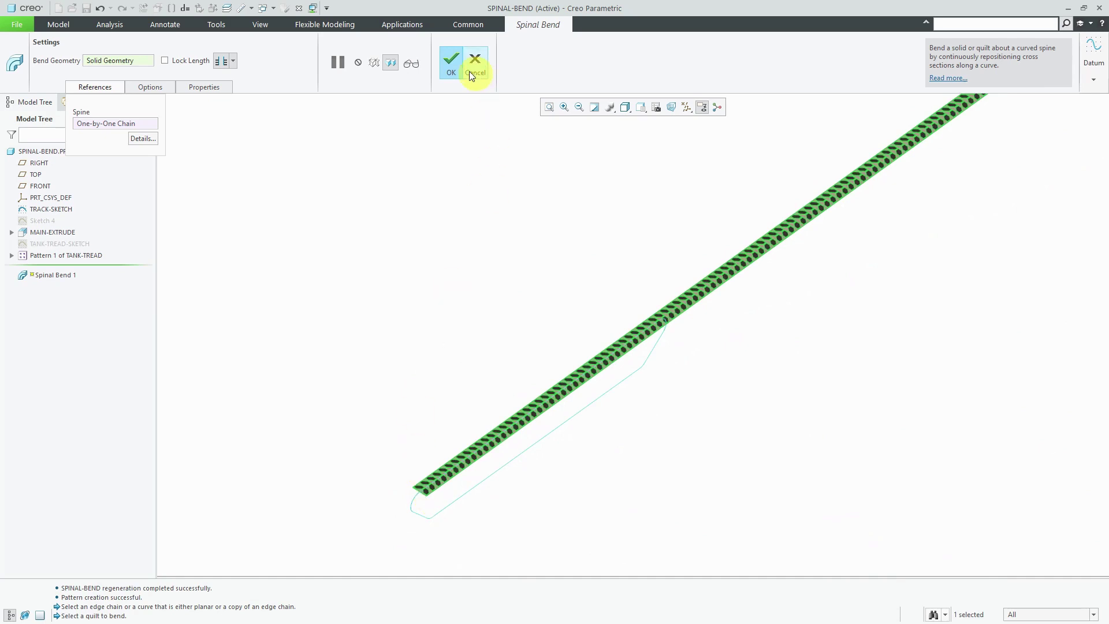
{"action": "left_click", "coordinate": [448, 64]}
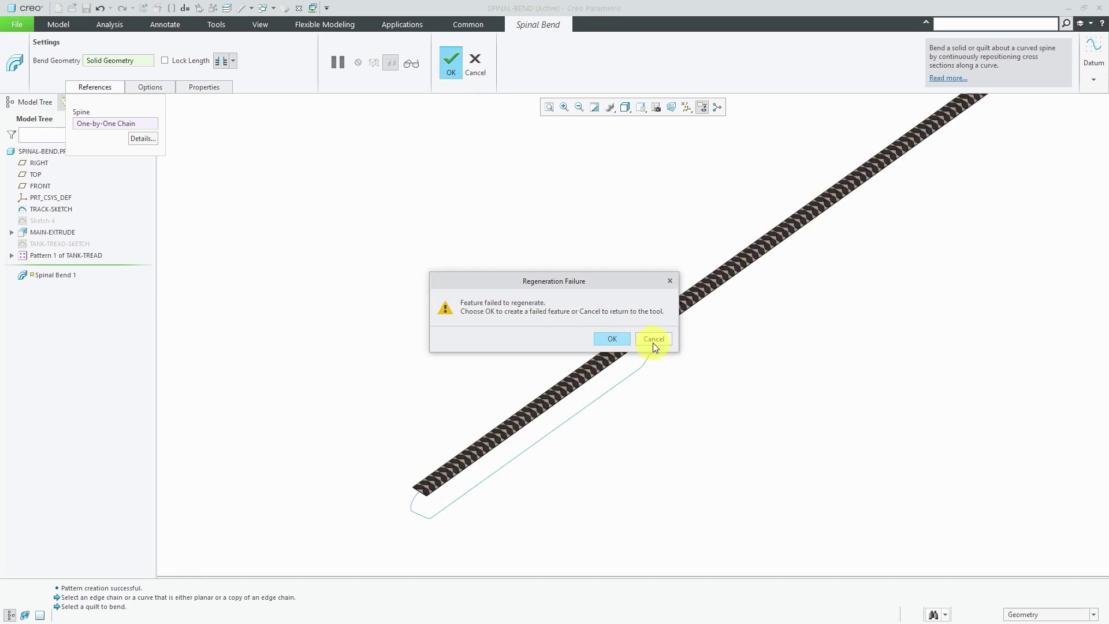
{"action": "left_click", "coordinate": [612, 338]}
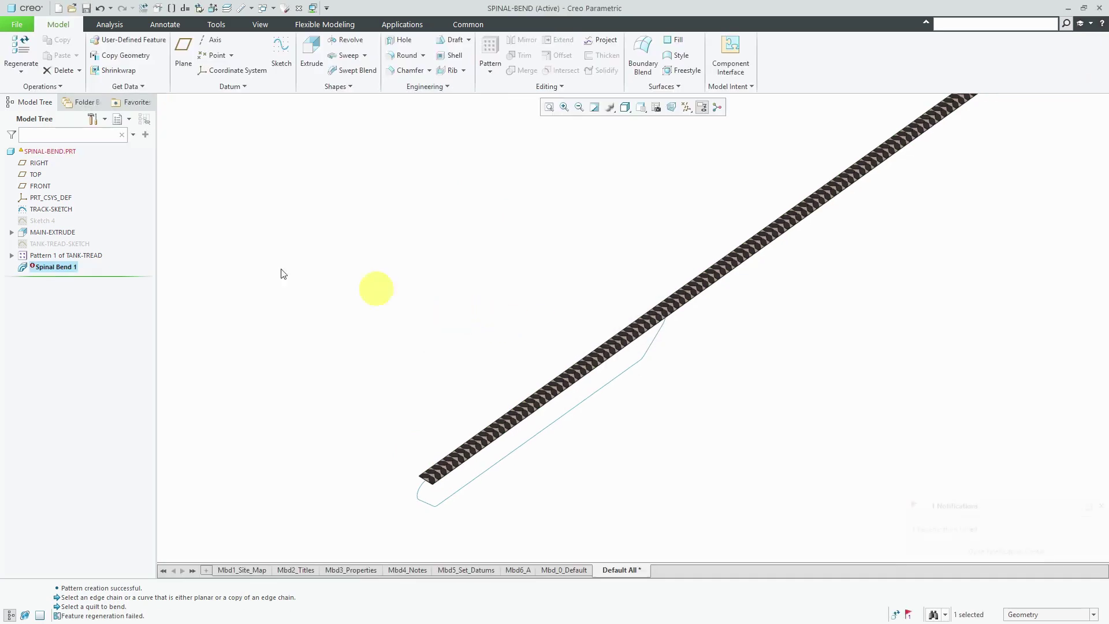
{"action": "right_click", "coordinate": [68, 268]}
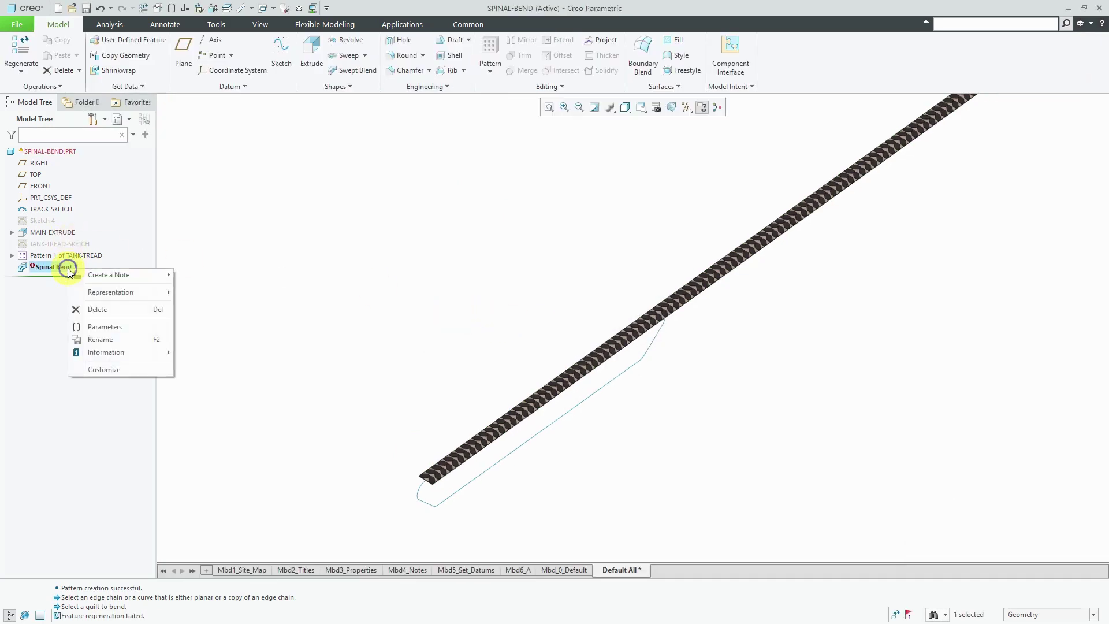
Delete the failed Spinal Bend 1 and start a new spinal bend
{"action": "left_click", "coordinate": [104, 310]}
{"action": "left_click", "coordinate": [512, 333]}
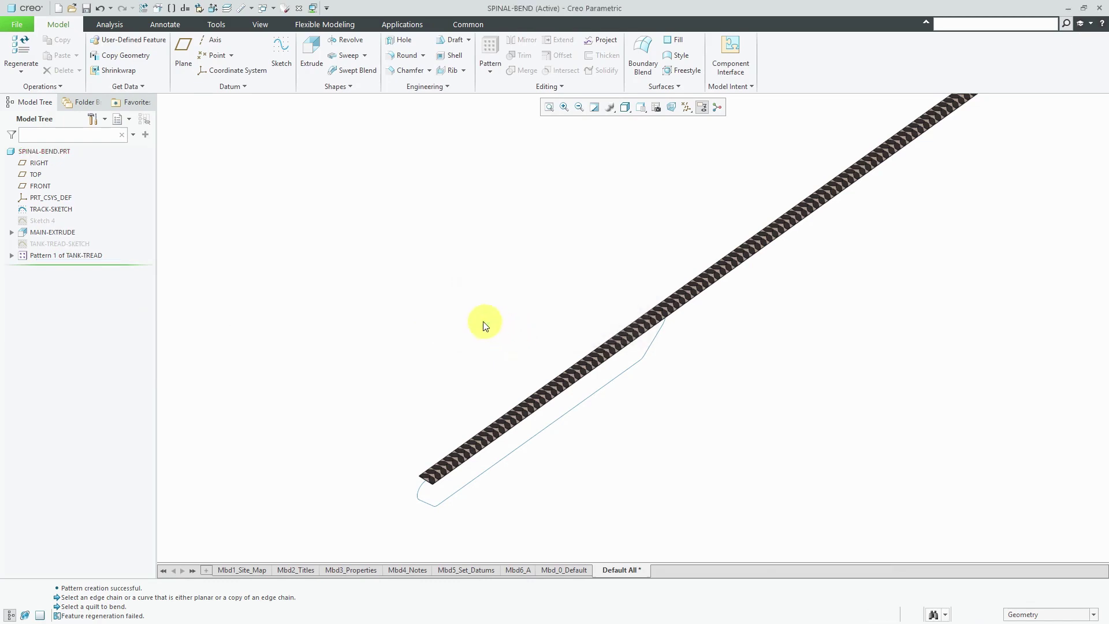
{"action": "left_click", "coordinate": [413, 87]}
{"action": "left_click", "coordinate": [420, 112]}
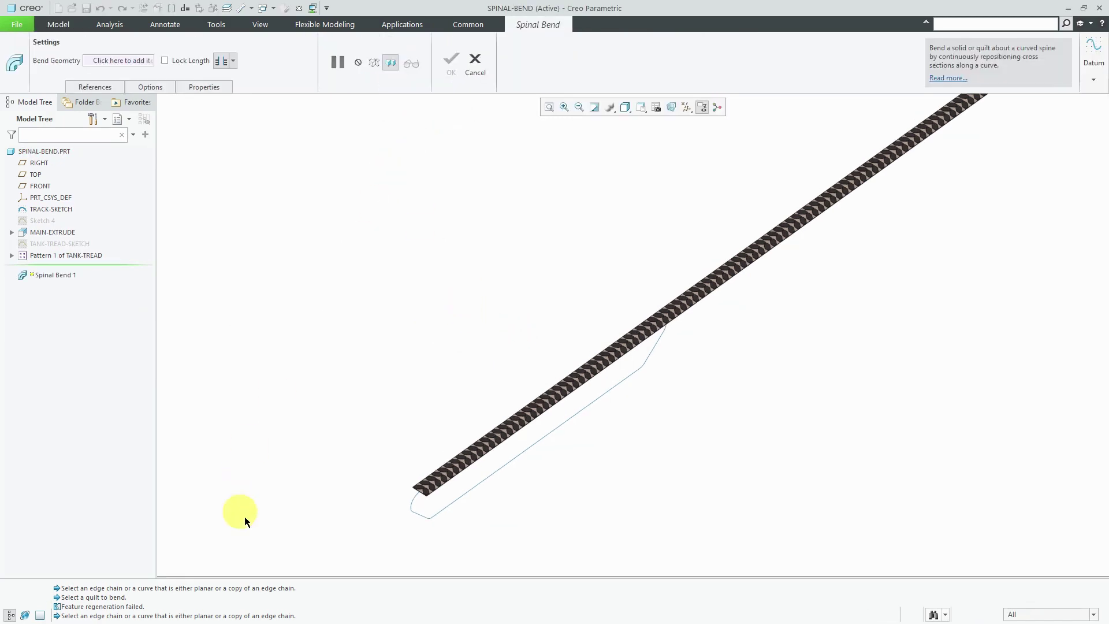
Set the closed curve as the spine and switch to choosing the bend geometry
{"action": "left_click", "coordinate": [421, 515]}
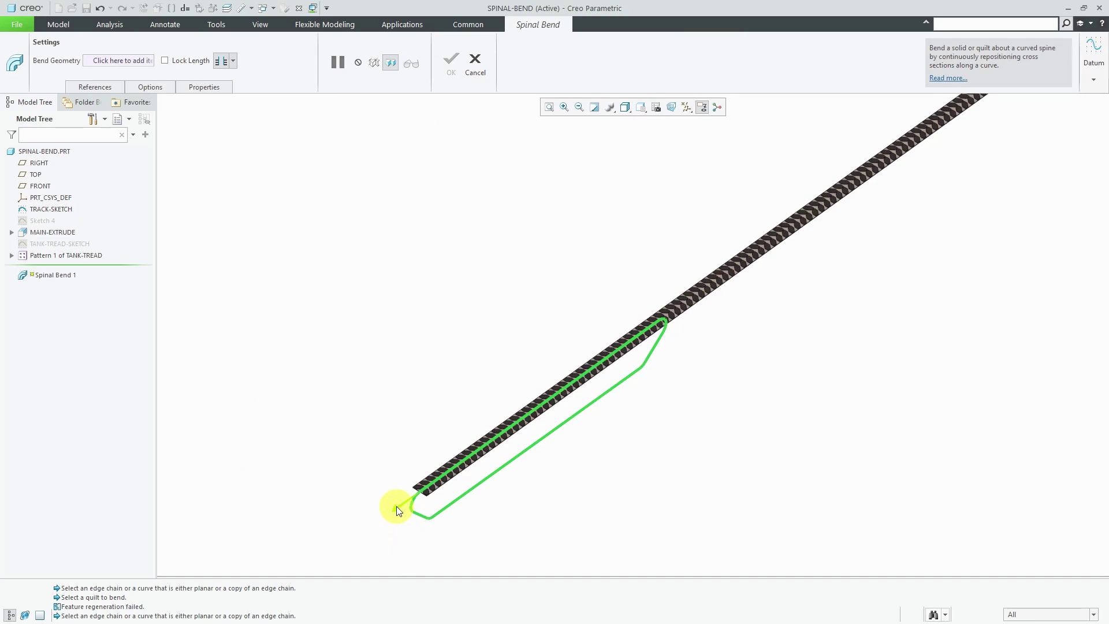
{"action": "left_click", "coordinate": [374, 500]}
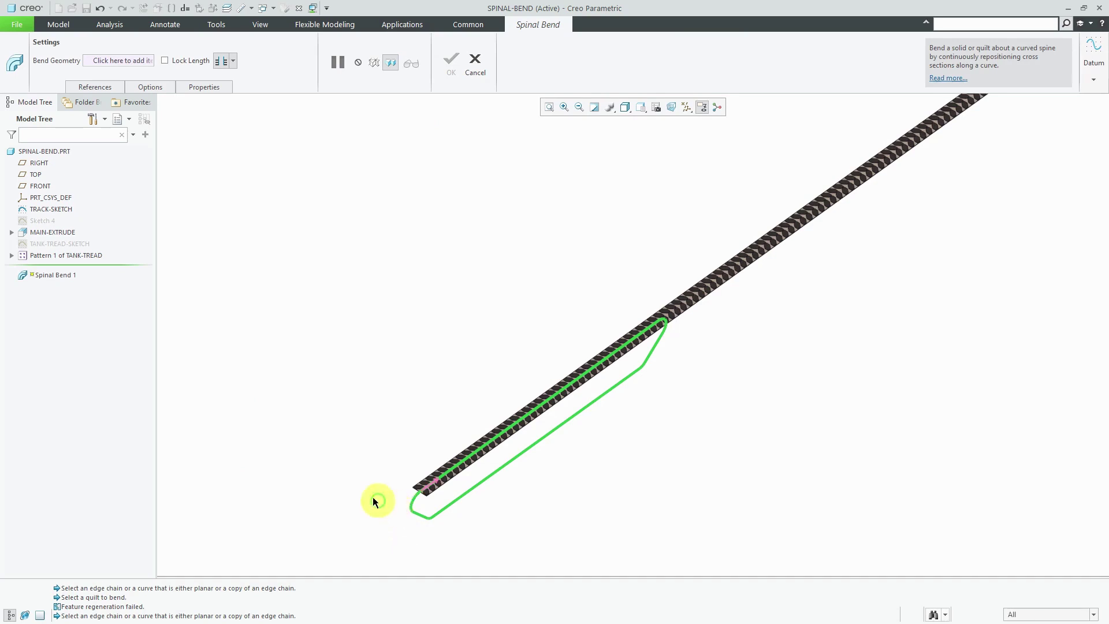
{"action": "left_click", "coordinate": [116, 87]}
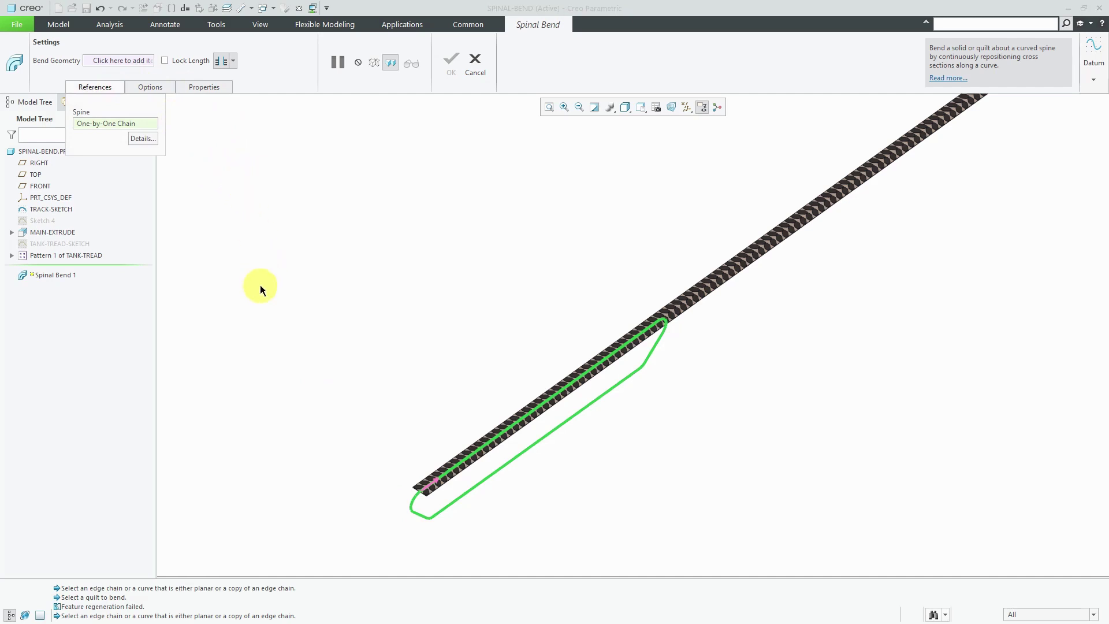
{"action": "right_click", "coordinate": [358, 249]}
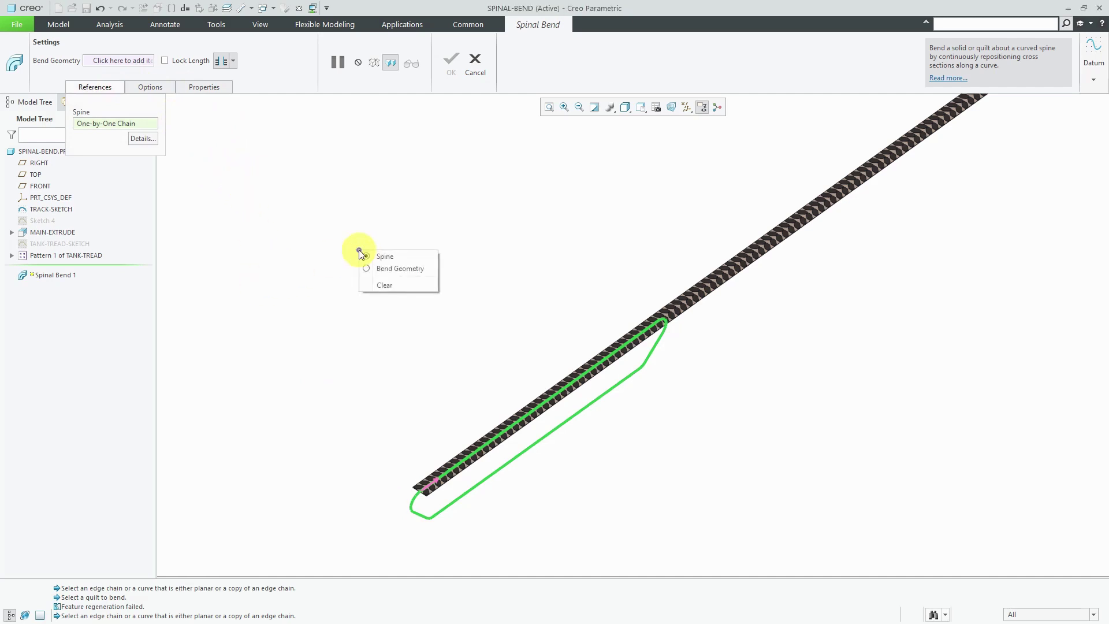
{"action": "left_click", "coordinate": [386, 268]}
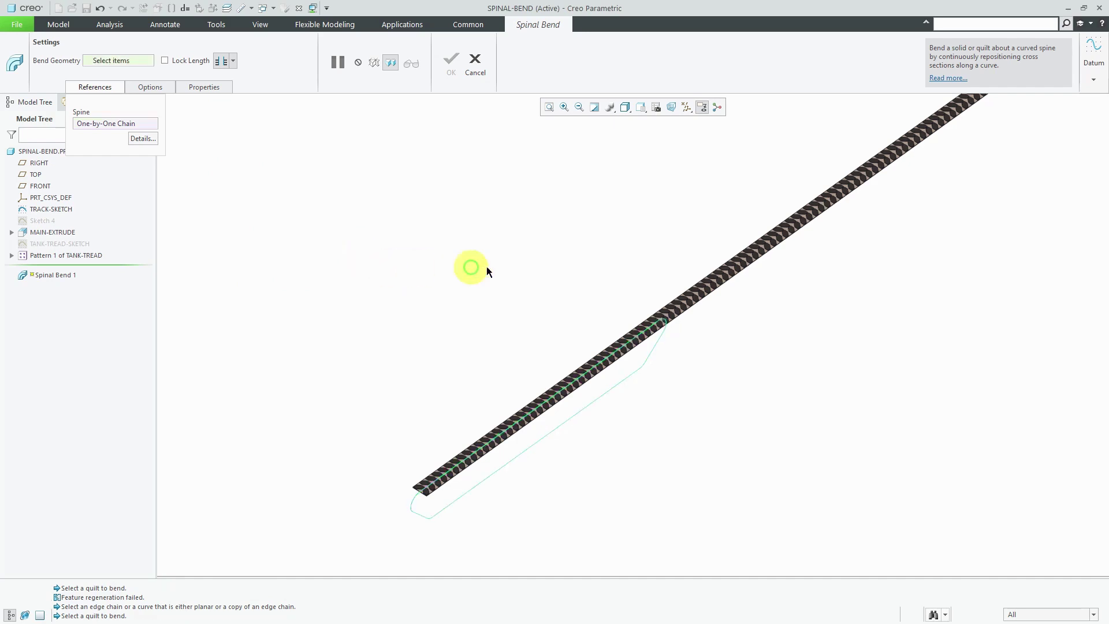
Select the tread slab as bend geometry and zoom to inspect the wrapped preview
{"action": "left_click", "coordinate": [685, 302]}
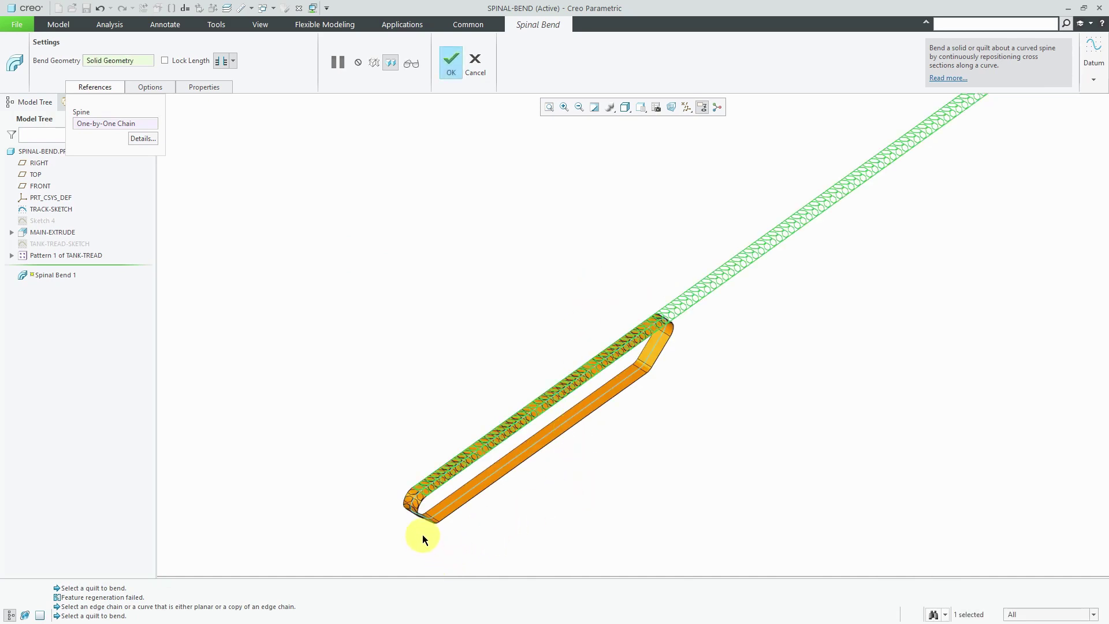
{"action": "scroll", "coordinate": [417, 526], "scroll_direction": "up", "scroll_amount": 3}
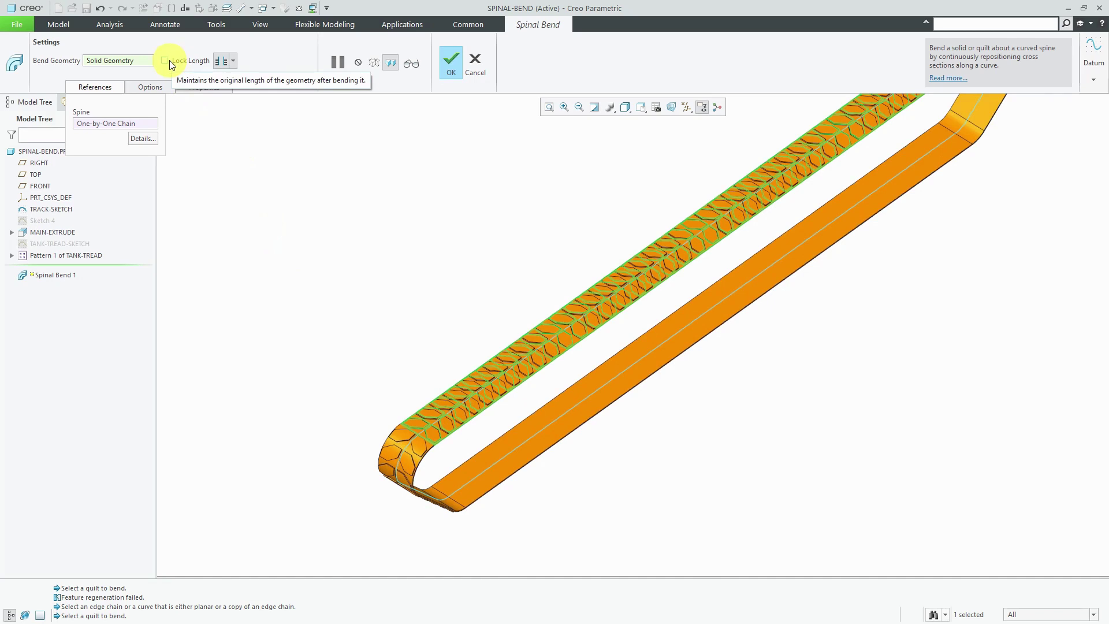
{"action": "scroll", "coordinate": [315, 334], "scroll_direction": "down", "scroll_amount": 2}
{"action": "scroll", "coordinate": [315, 332], "scroll_direction": "down", "scroll_amount": 2}
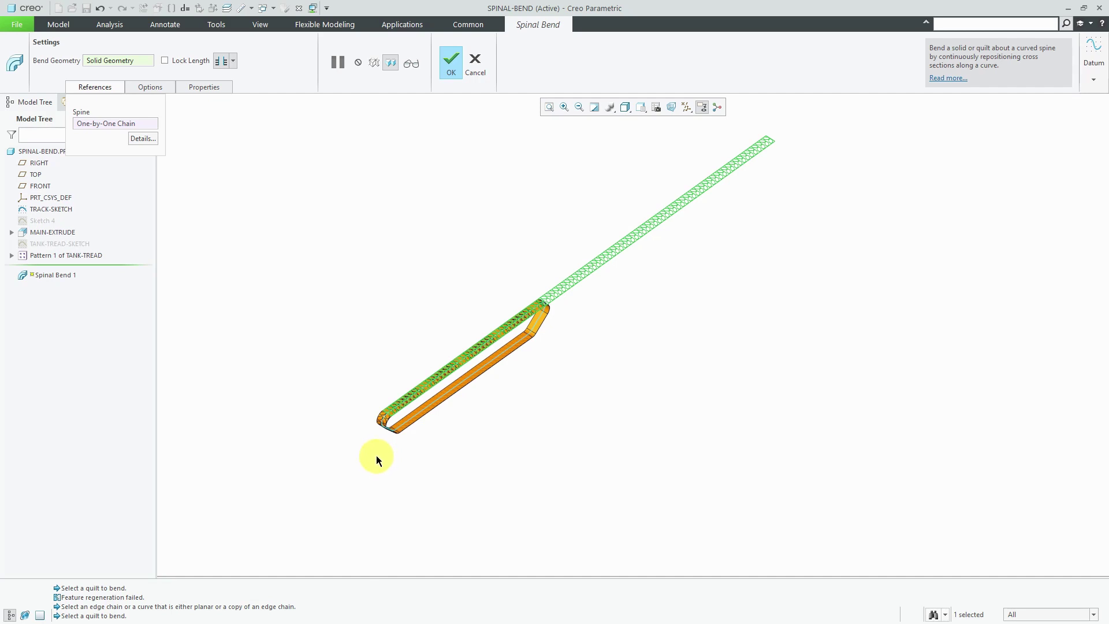
Enable Remove unbent geometry in the bend options and complete Spinal Bend 1
{"action": "left_click", "coordinate": [158, 86]}
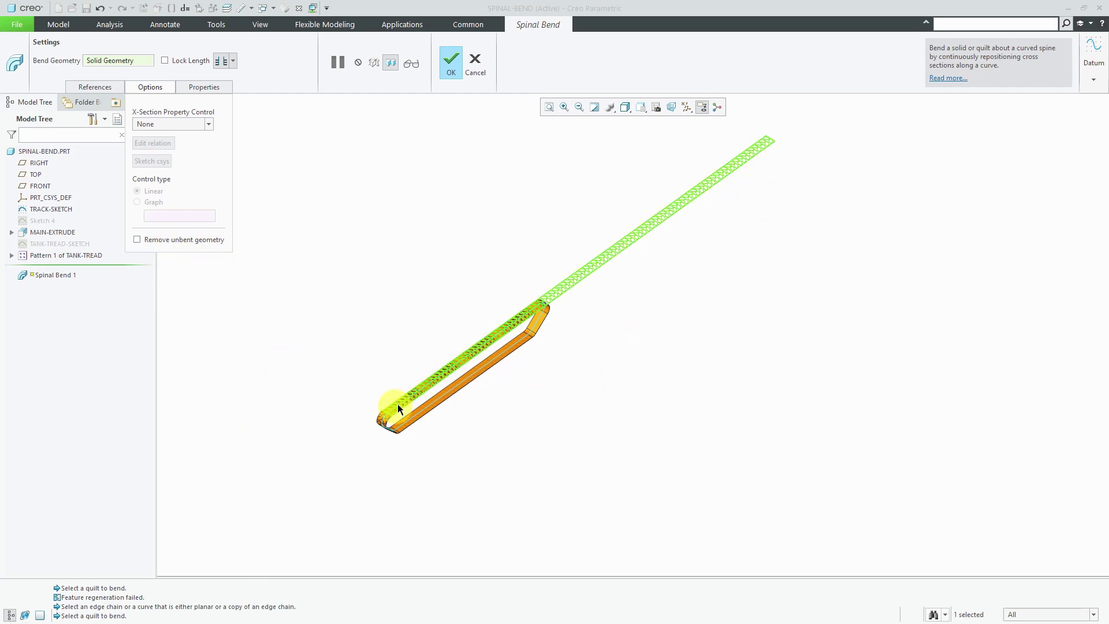
{"action": "left_click", "coordinate": [137, 239]}
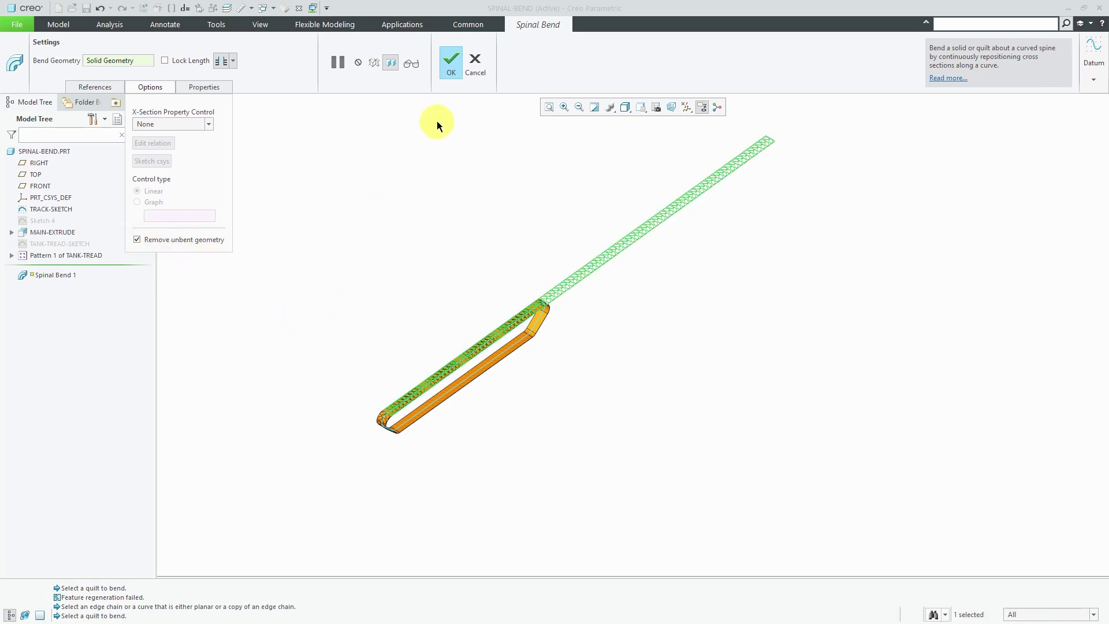
{"action": "left_click", "coordinate": [453, 62]}
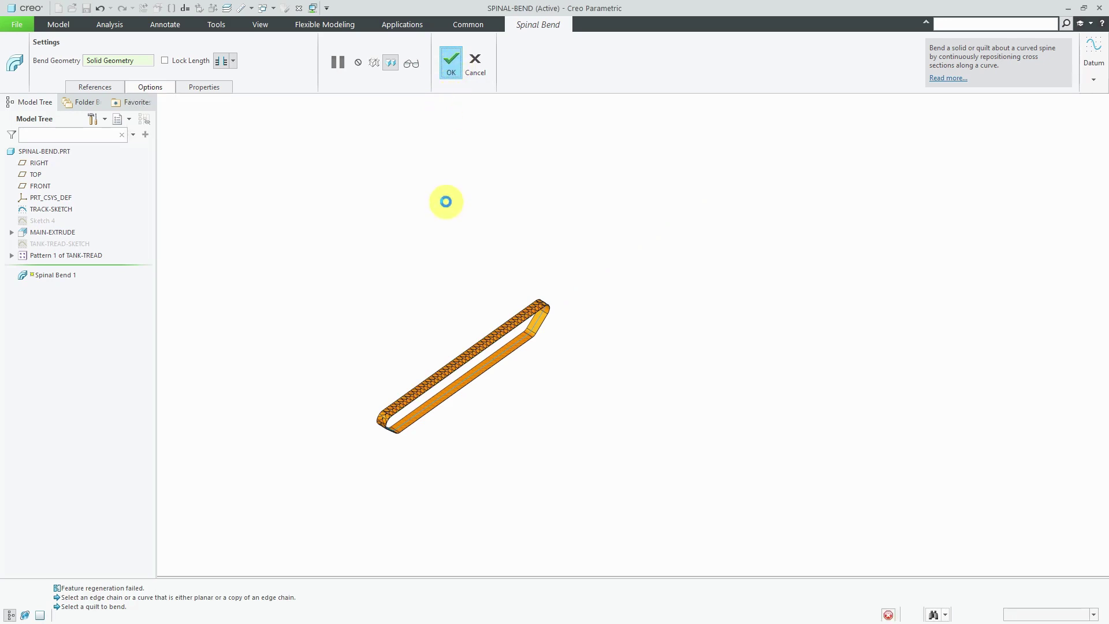
Zoom and orbit around the rounded track end to inspect the bent hexagon treads
{"action": "scroll", "coordinate": [377, 431], "scroll_direction": "down", "scroll_amount": 5}
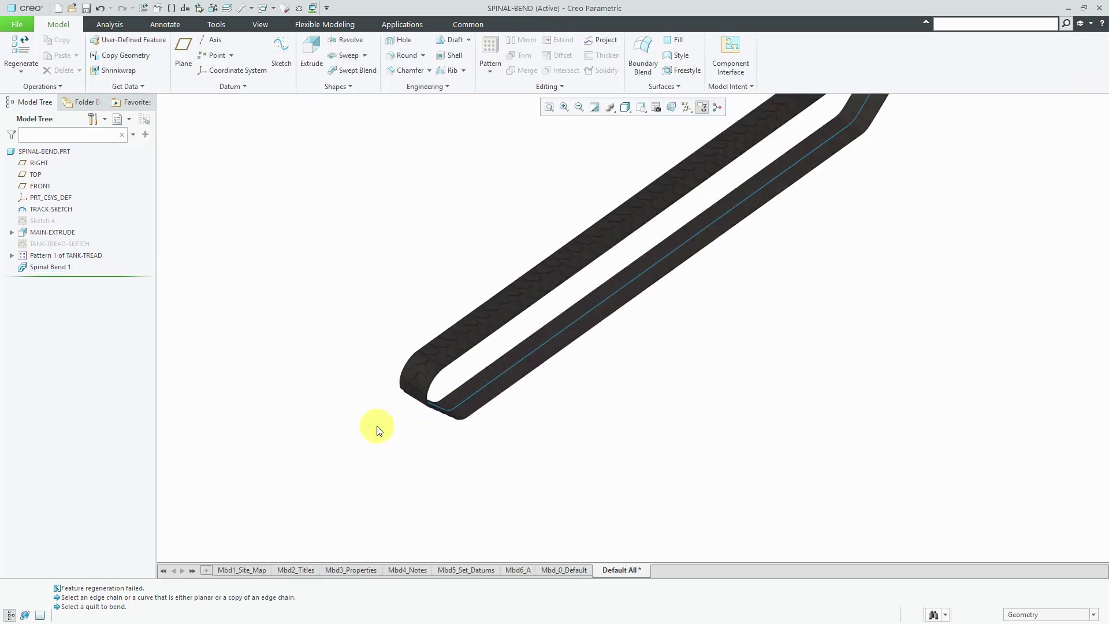
{"action": "scroll", "coordinate": [377, 430], "scroll_direction": "down", "scroll_amount": 8}
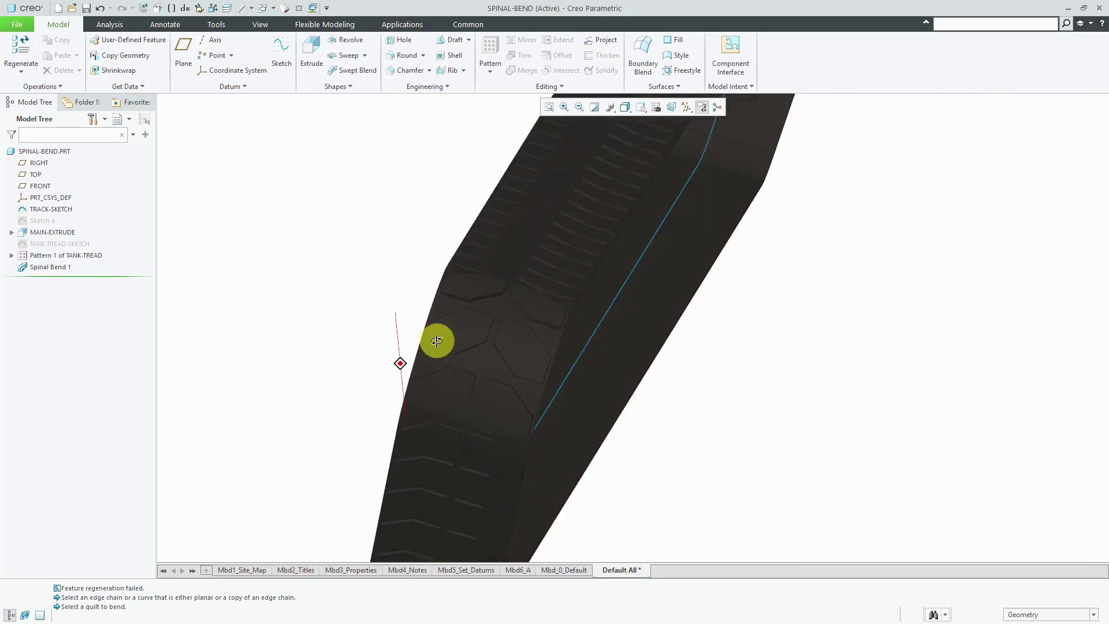
{"action": "scroll", "coordinate": [436, 340], "scroll_direction": "up", "scroll_amount": 10}
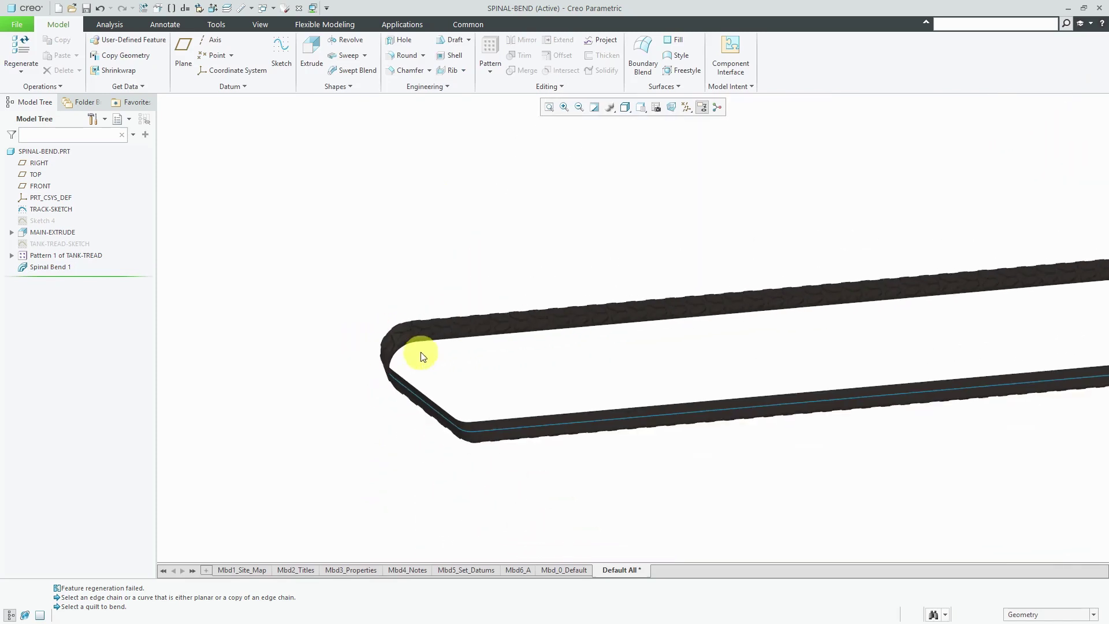
{"action": "mouse_move", "coordinate": [421, 356]}
{"action": "middle_mouse_down"}
{"action": "mouse_move", "coordinate": [366, 342]}
{"action": "mouse_move", "coordinate": [466, 346]}
{"action": "mouse_move", "coordinate": [440, 324]}
{"action": "mouse_move", "coordinate": [470, 354]}
{"action": "mouse_move", "coordinate": [410, 349]}
{"action": "middle_mouse_up"}
{"action": "scroll", "coordinate": [366, 384], "scroll_direction": "down", "scroll_amount": 4}
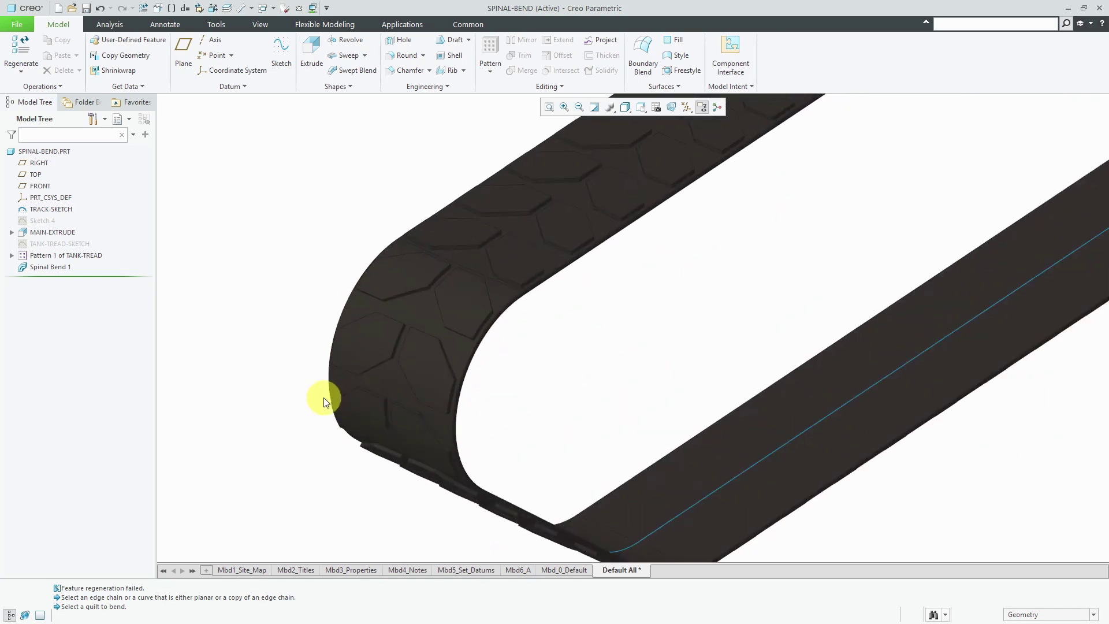